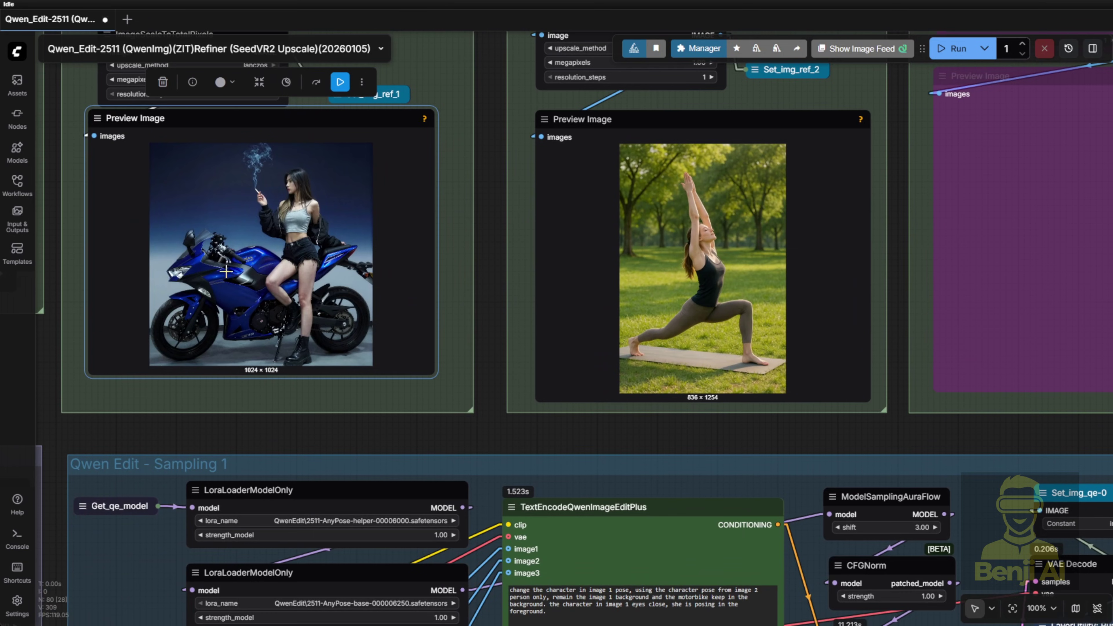
# Step: Examine the motorbike and yoga pose reference previews feeding the Qwen Edit sampling group
pyautogui.moveTo(474, 273); pyautogui.dragTo(288, 291)
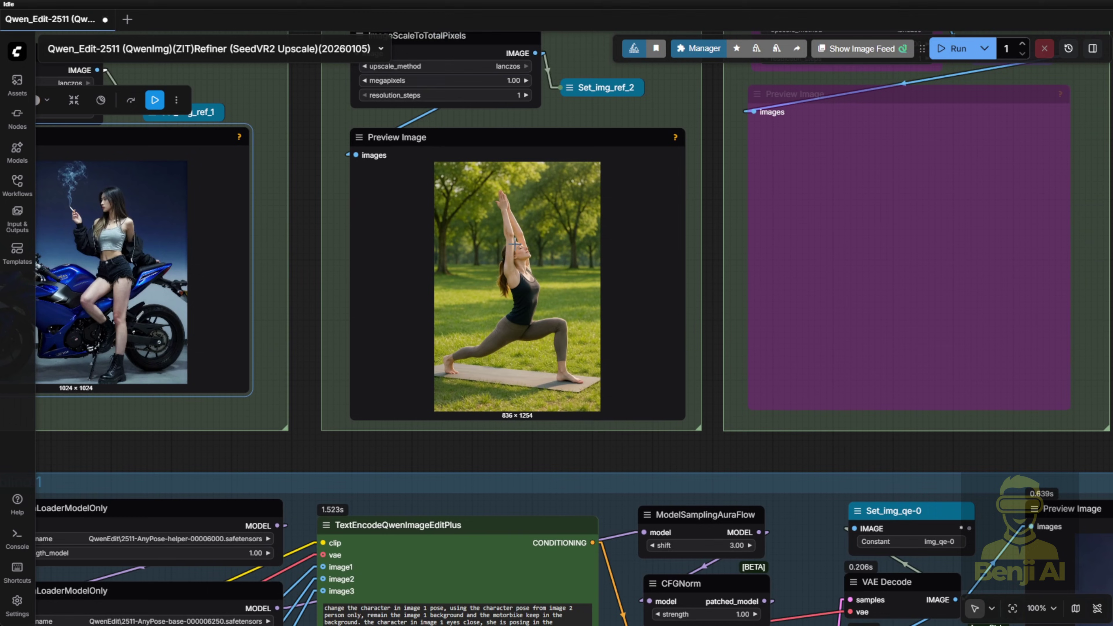
pyautogui.scroll(3, 518, 257)
pyautogui.scroll(-9, 698, 490)
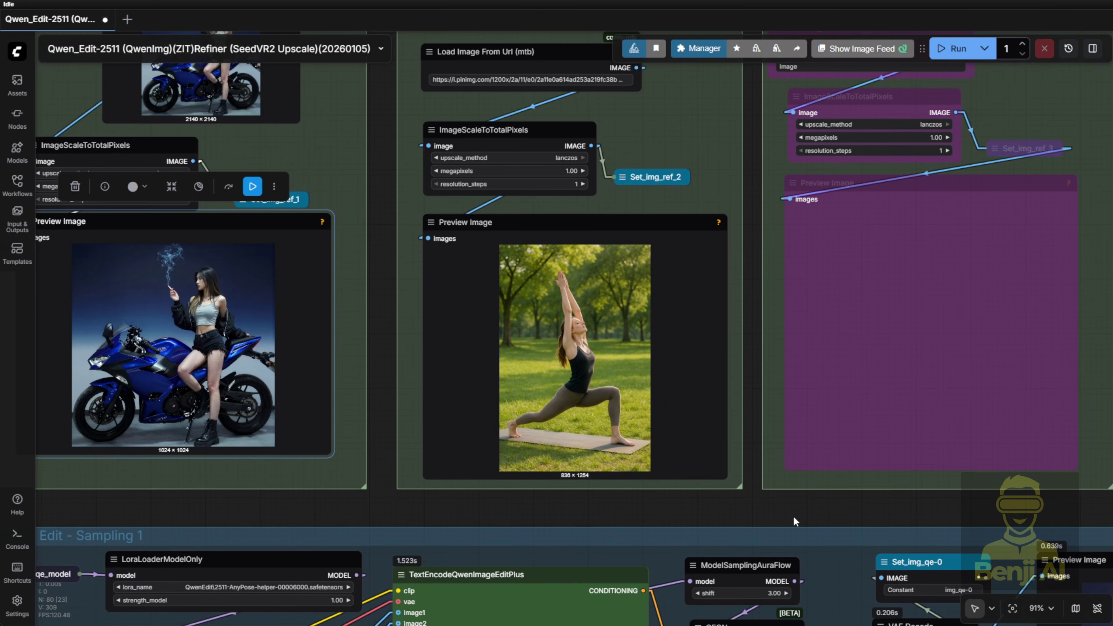
pyautogui.scroll(5, 149, 97)
pyautogui.moveTo(793, 517); pyautogui.dragTo(105, 39)
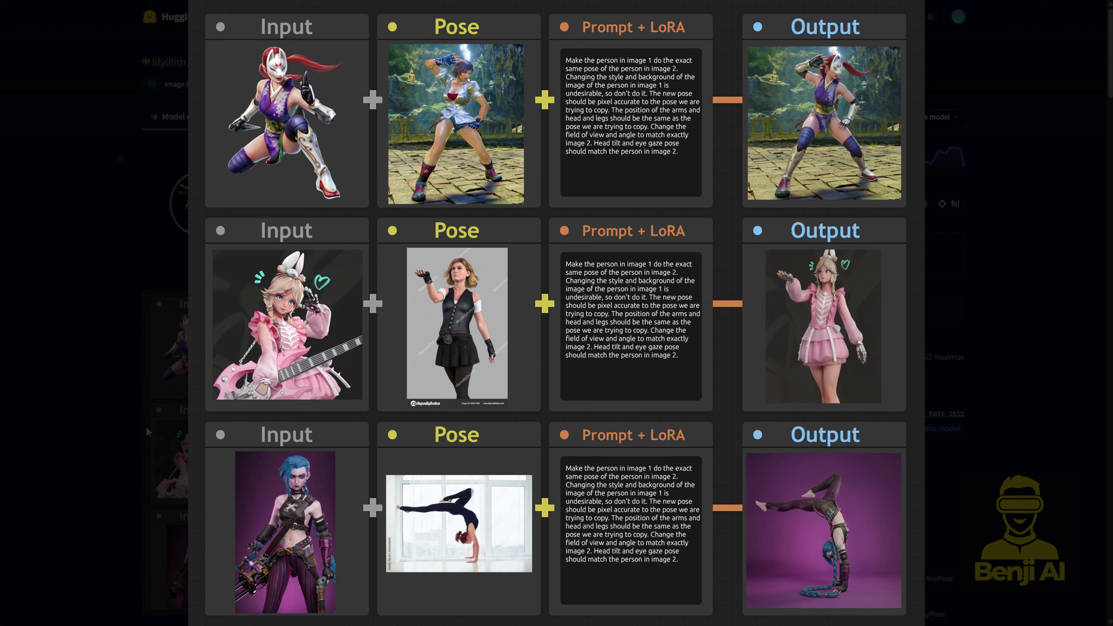
# Step: Read the AnyPose LoRA page on Hugging Face, covering its quick-start settings, pose showcases and added-context prompt example
pyautogui.scroll(-3, 148, 429)
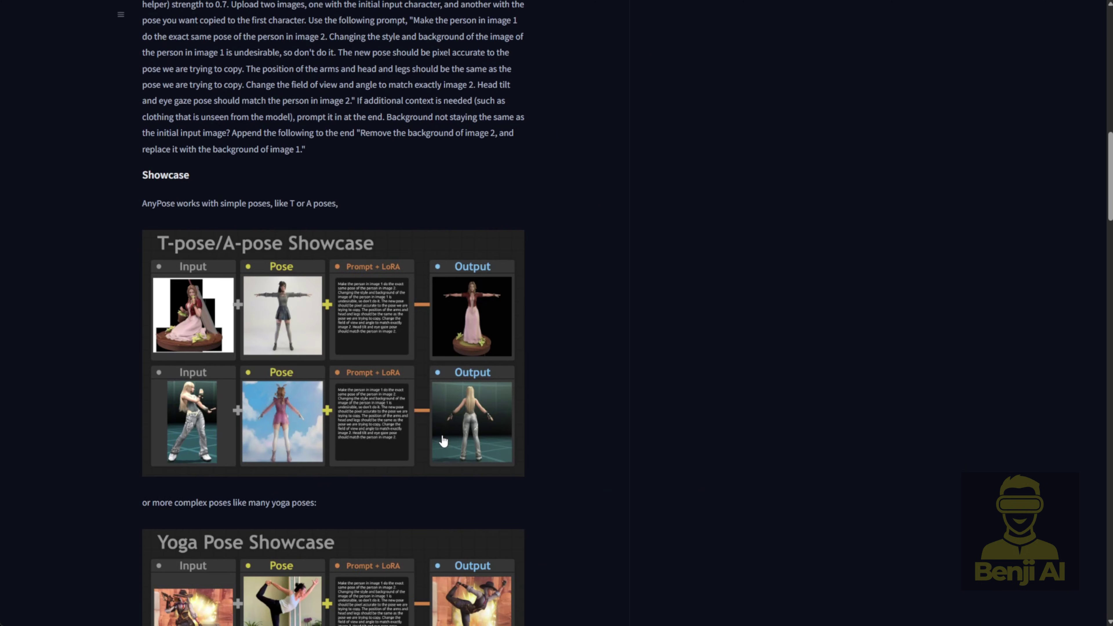
pyautogui.scroll(-1, 443, 442)
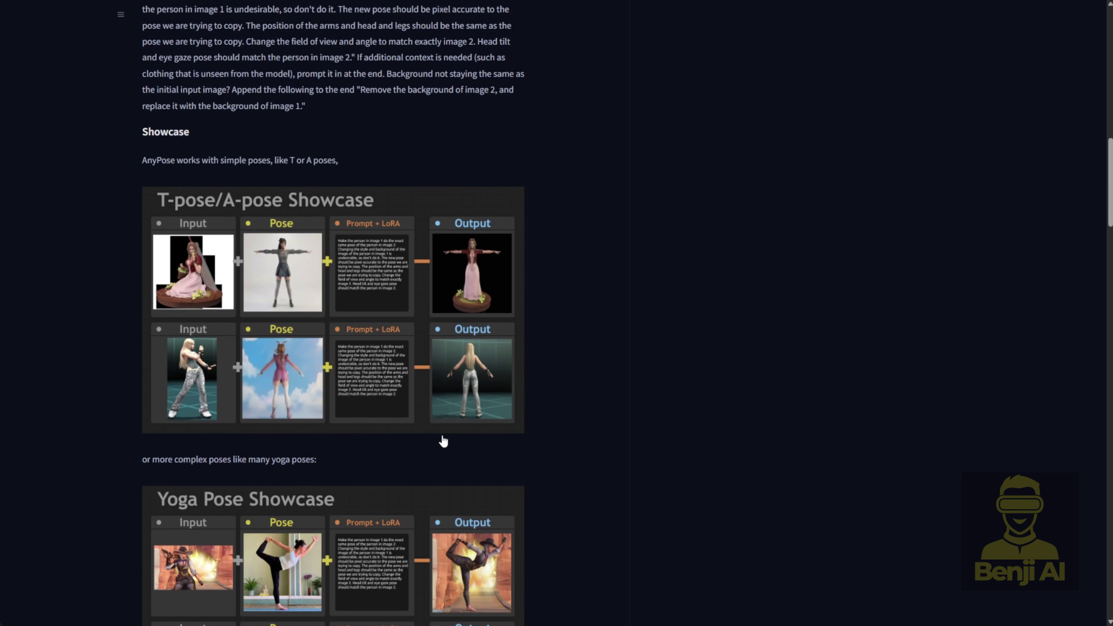
pyautogui.scroll(-6, 573, 408)
pyautogui.scroll(-6, 573, 405)
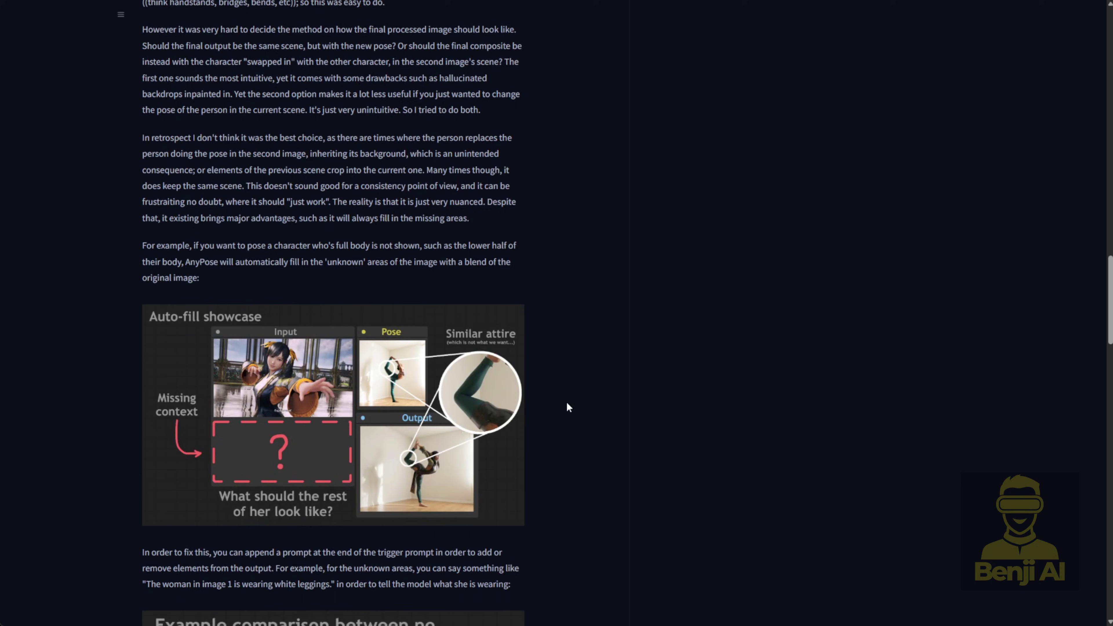
pyautogui.scroll(-3, 355, 444)
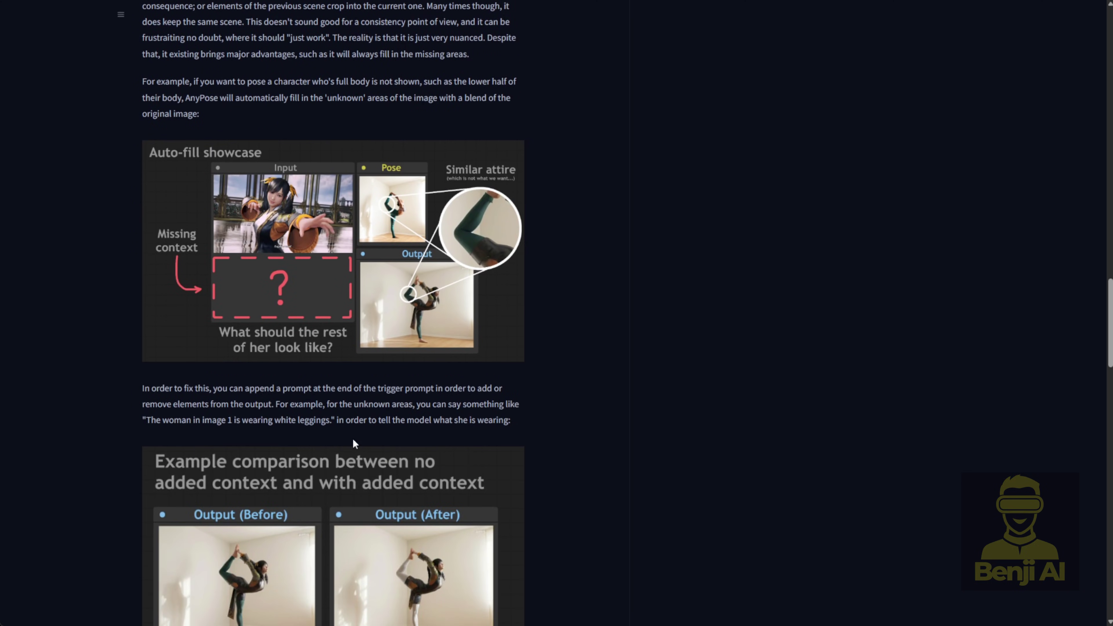
pyautogui.scroll(-3, 353, 440)
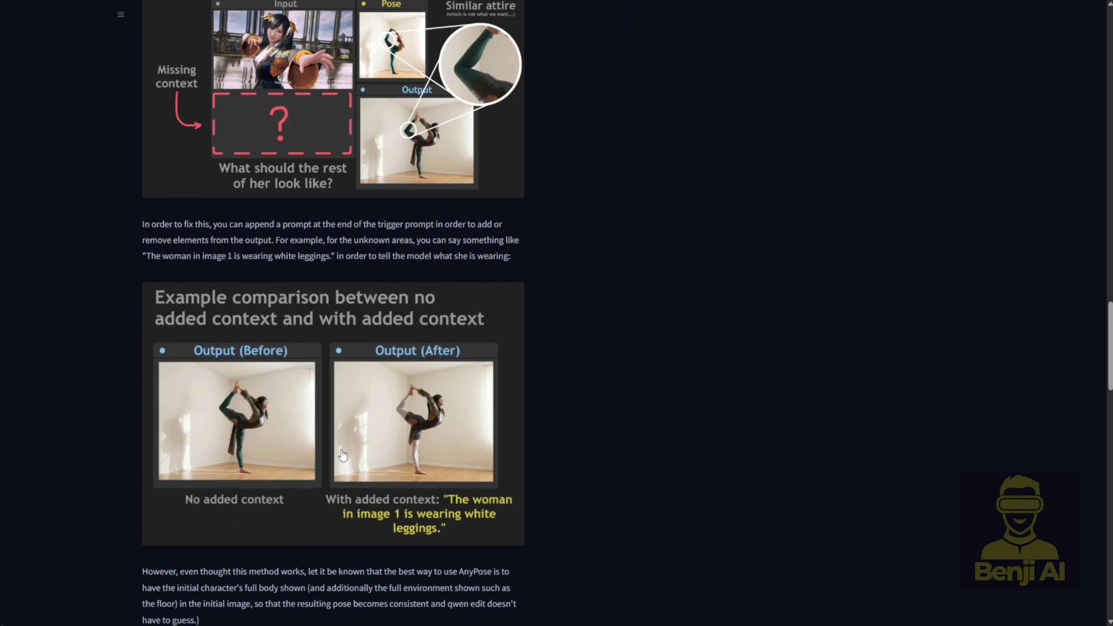
pyautogui.scroll(-10, 343, 456)
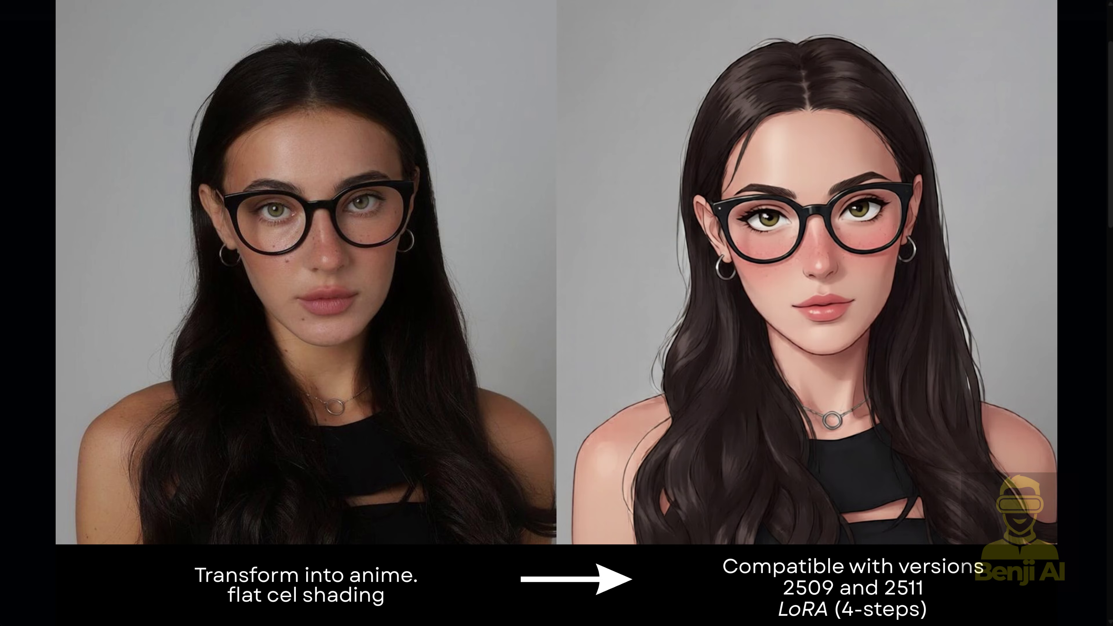
# Step: Review the before-and-after portrait examples on the Qwen-Image-Edit-2511-Anime model page
pyautogui.scroll(-2, 556, 314)
pyautogui.scroll(-3, 556, 313)
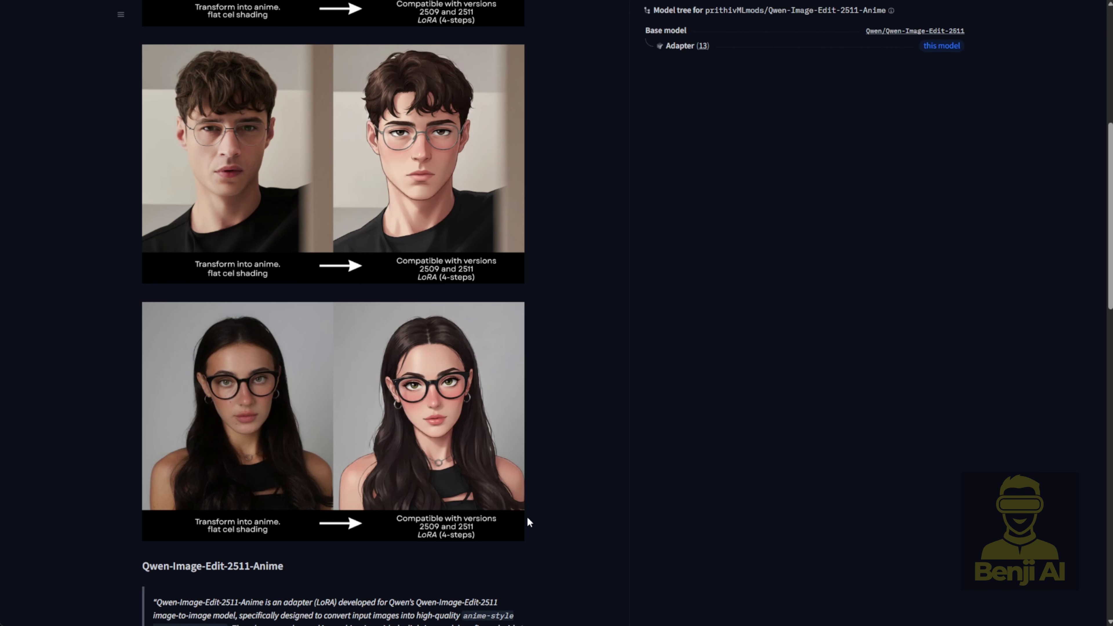
pyautogui.scroll(1, 525, 520)
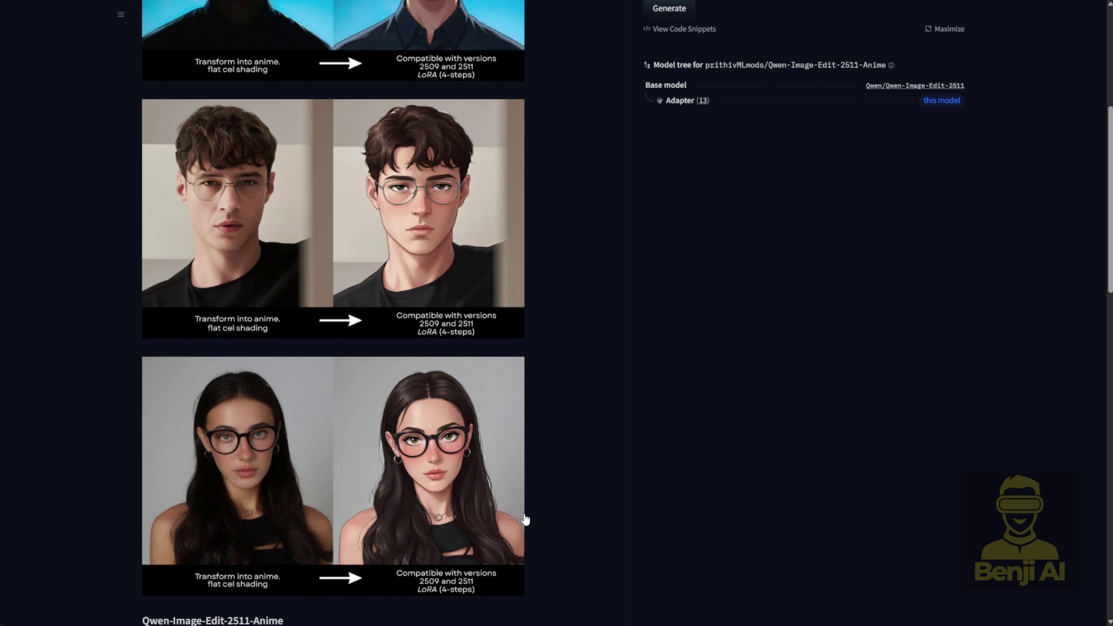
pyautogui.scroll(-5, 525, 520)
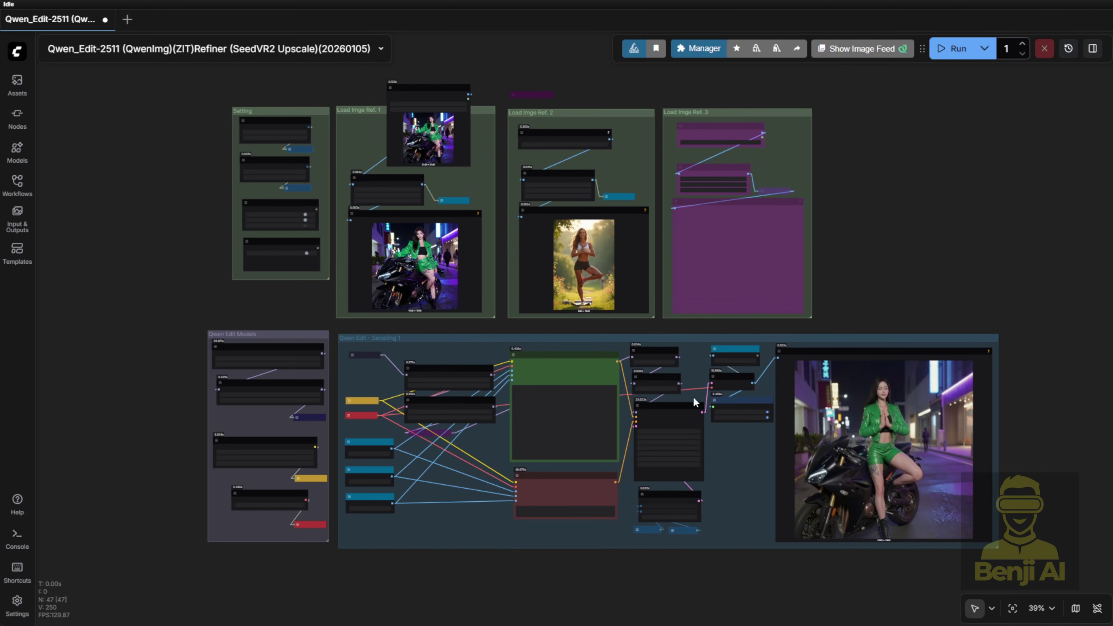
# Step: In the ComfyUI workflow, expand the collapsed Load Image From Path node above the Load Imge Ref. 2 group and move it slightly higher
pyautogui.scroll(3, 432, 285)
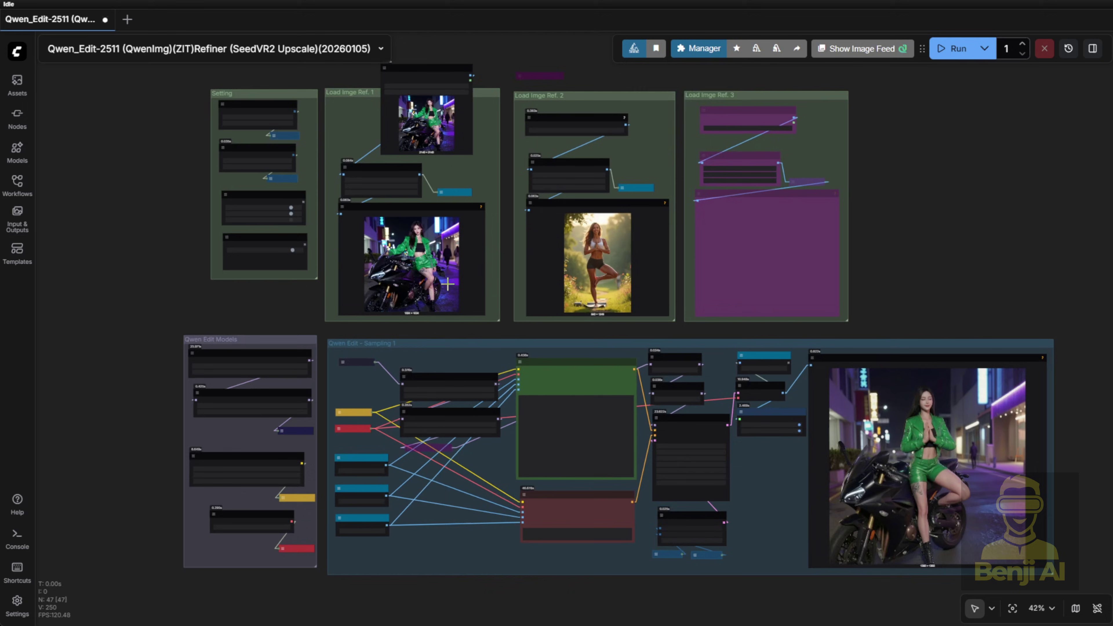
pyautogui.moveTo(259, 317); pyautogui.dragTo(207, 438)
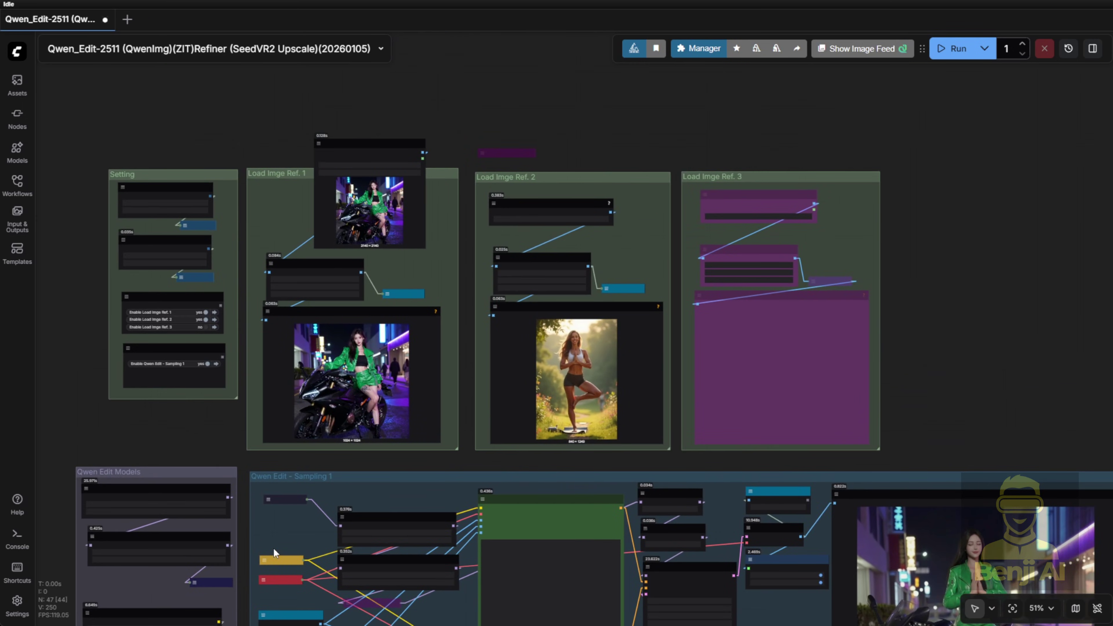
pyautogui.scroll(1, 291, 504)
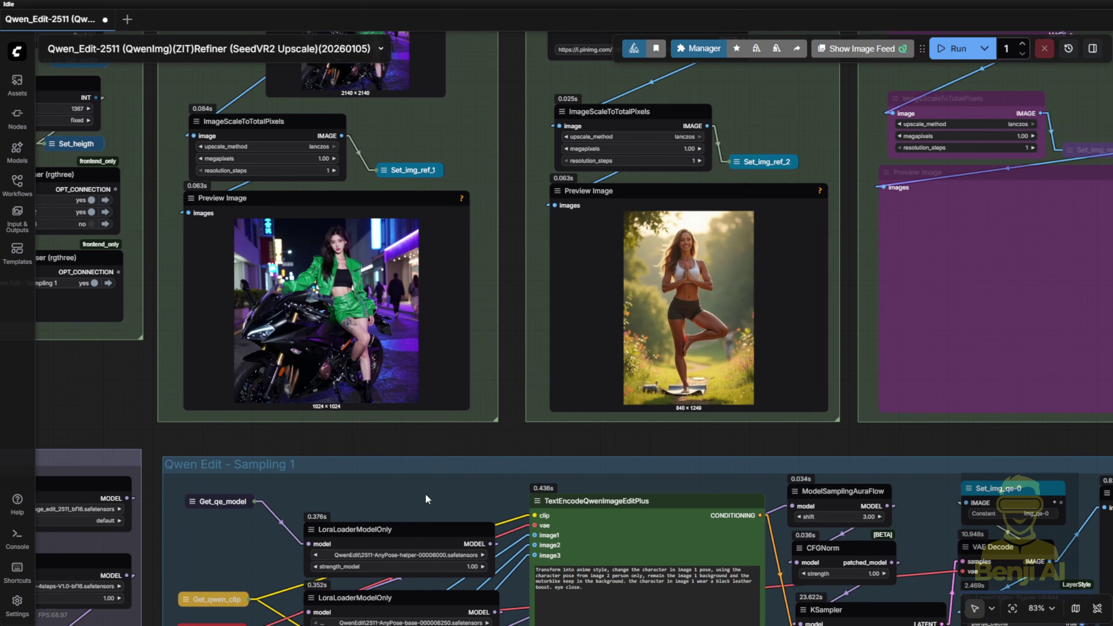
pyautogui.moveTo(425, 494); pyautogui.dragTo(455, 272)
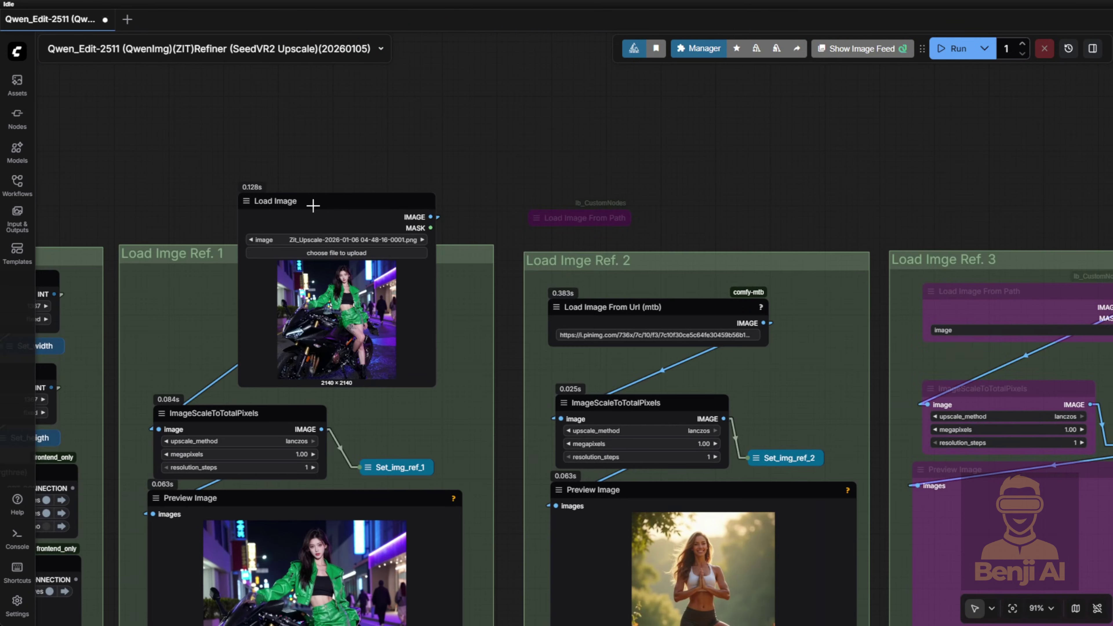
pyautogui.click(313, 205)
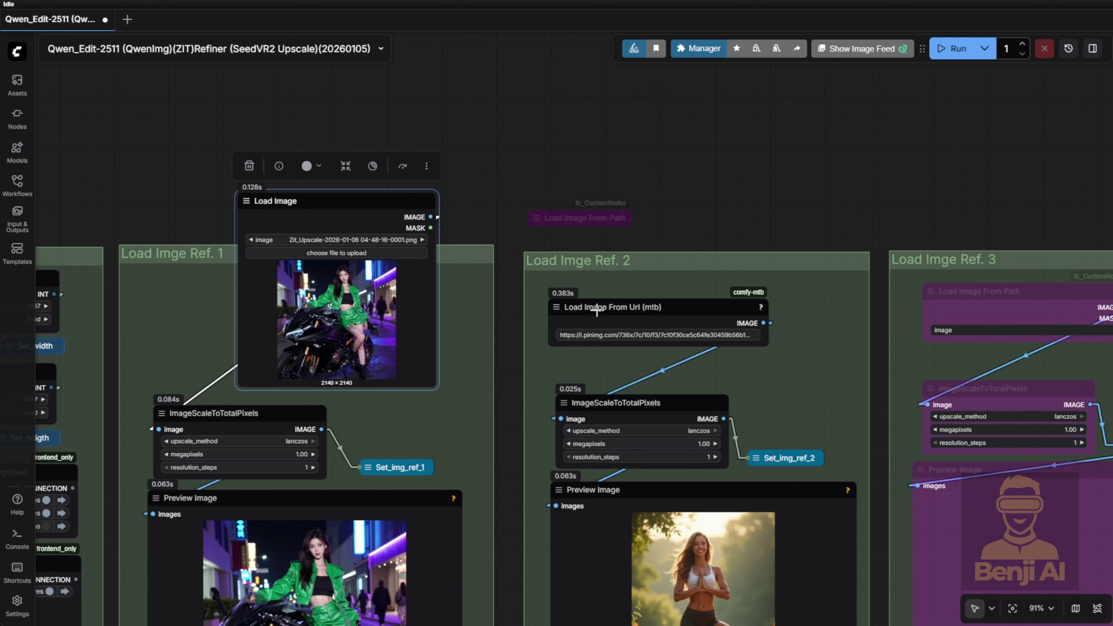
pyautogui.click(612, 307)
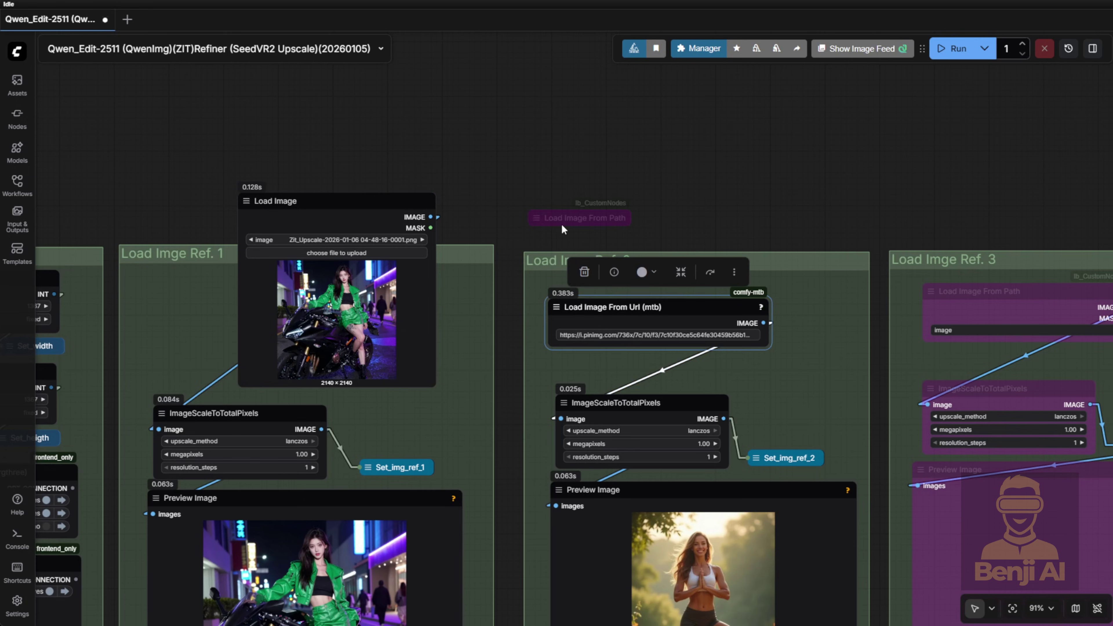
pyautogui.click(536, 217)
pyautogui.moveTo(569, 216); pyautogui.dragTo(537, 146)
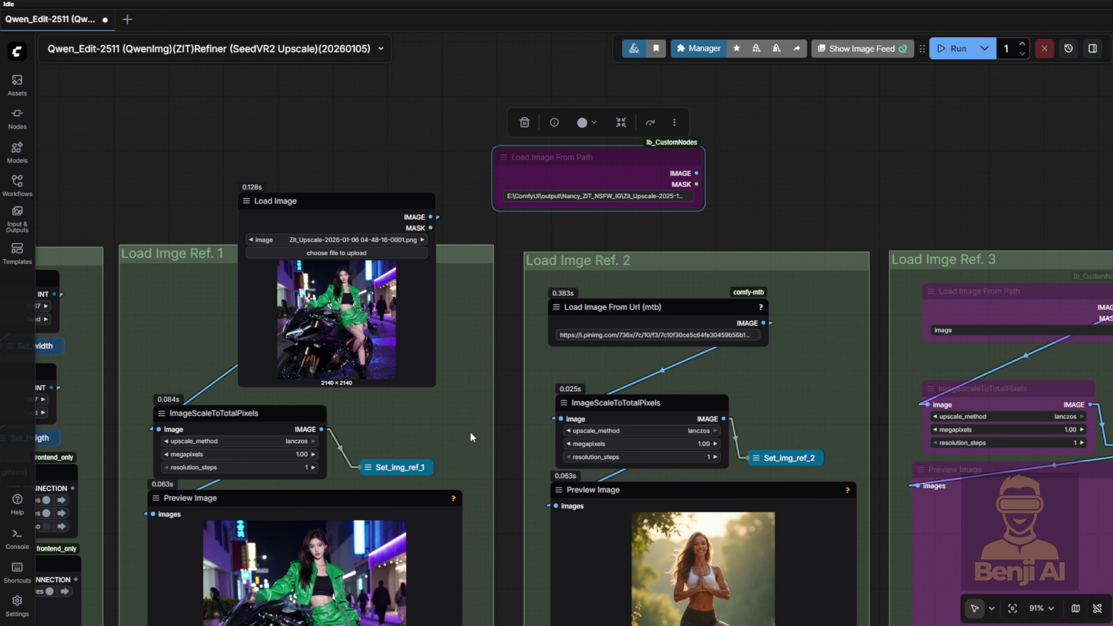
# Step: Widen the Load Image From Url (mtb) node in the Load Imge Ref. 2 group until its full URL fits on one line
pyautogui.moveTo(470, 431); pyautogui.dragTo(488, 364)
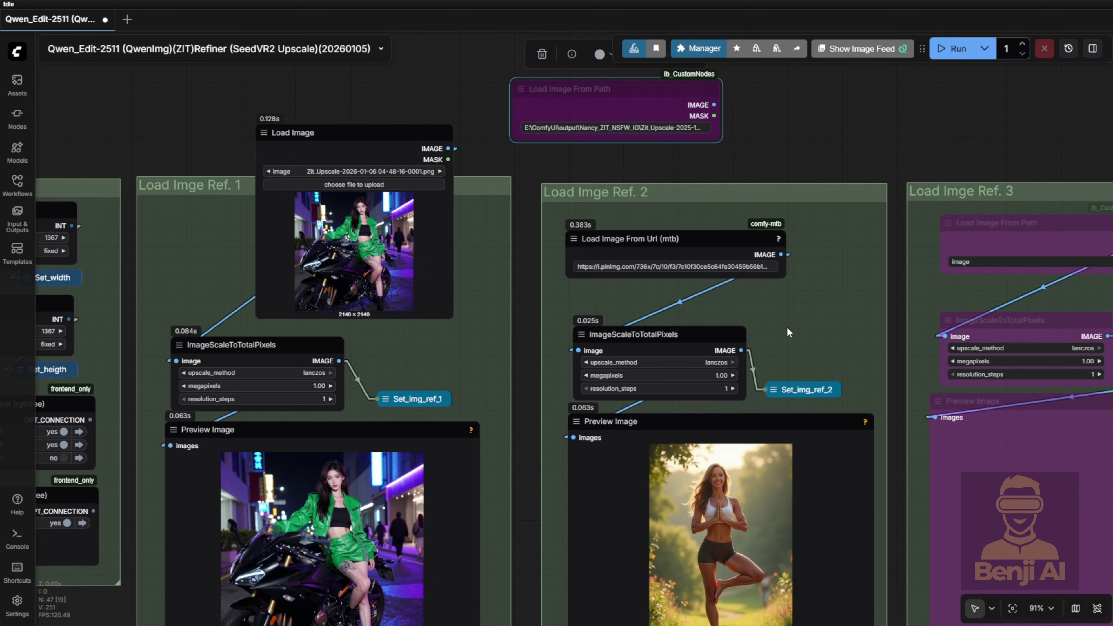
pyautogui.moveTo(789, 332); pyautogui.dragTo(874, 397)
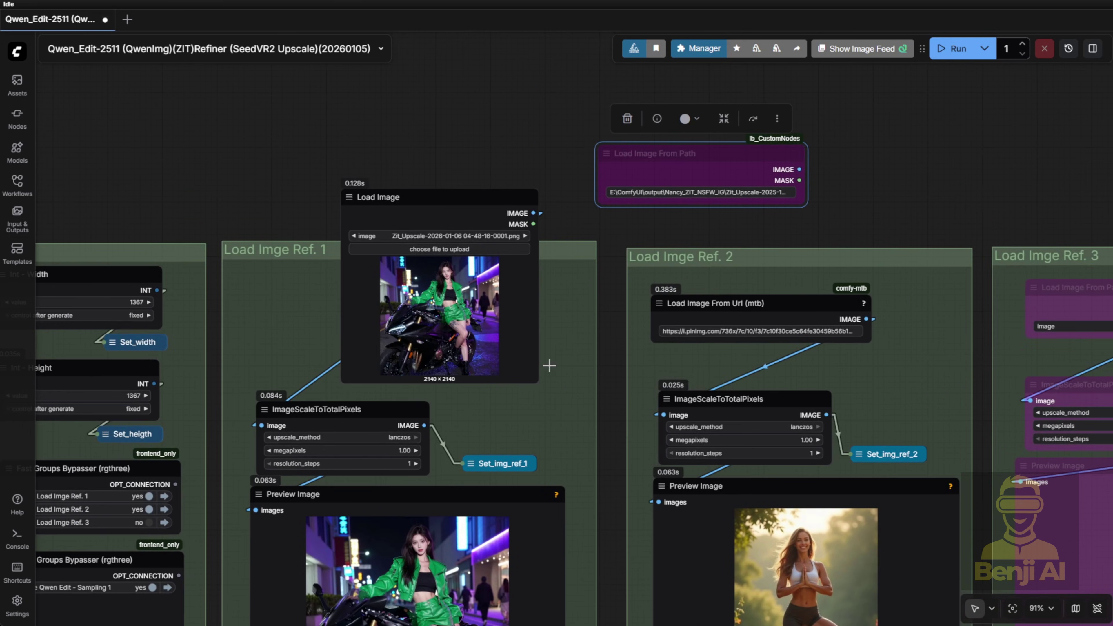
pyautogui.scroll(4, 491, 345)
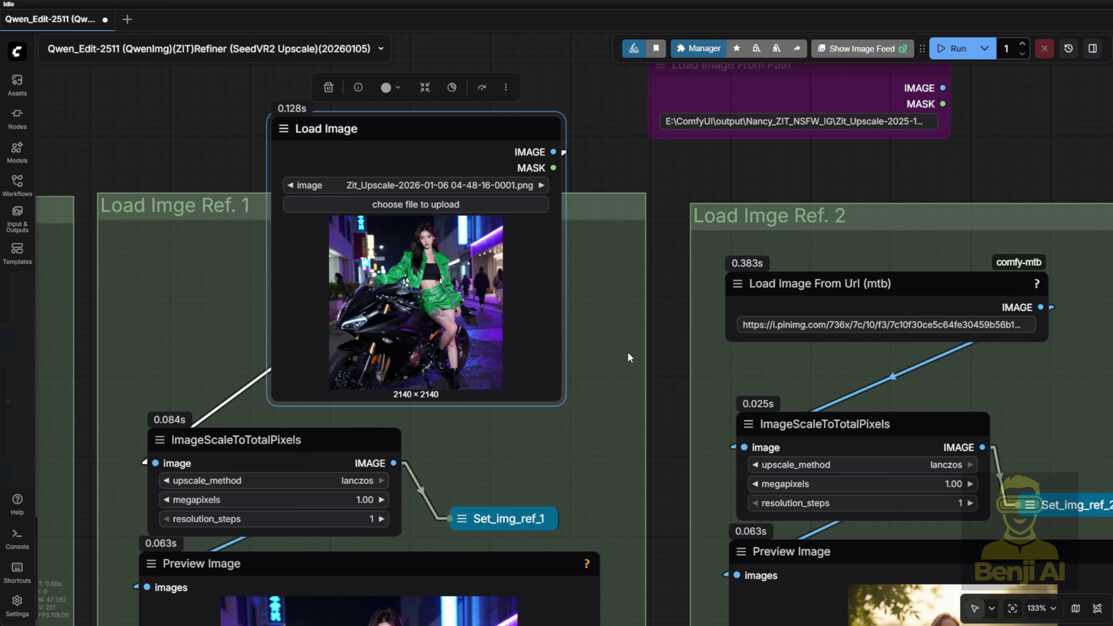
pyautogui.moveTo(632, 346); pyautogui.dragTo(416, 306)
pyautogui.scroll(-1, 415, 303)
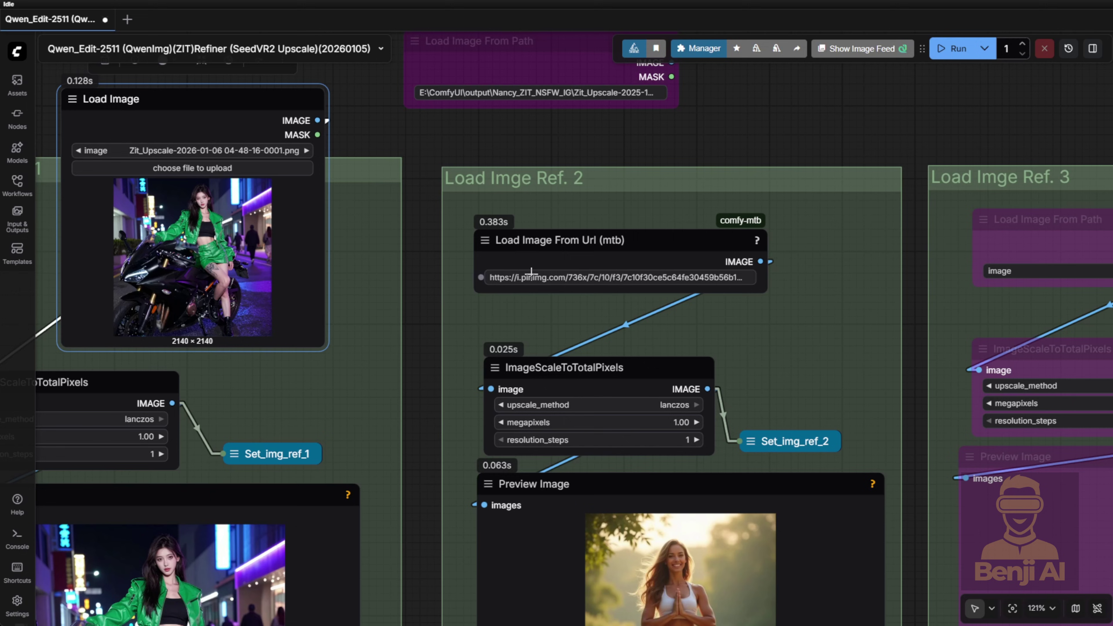
pyautogui.moveTo(767, 290); pyautogui.dragTo(918, 295)
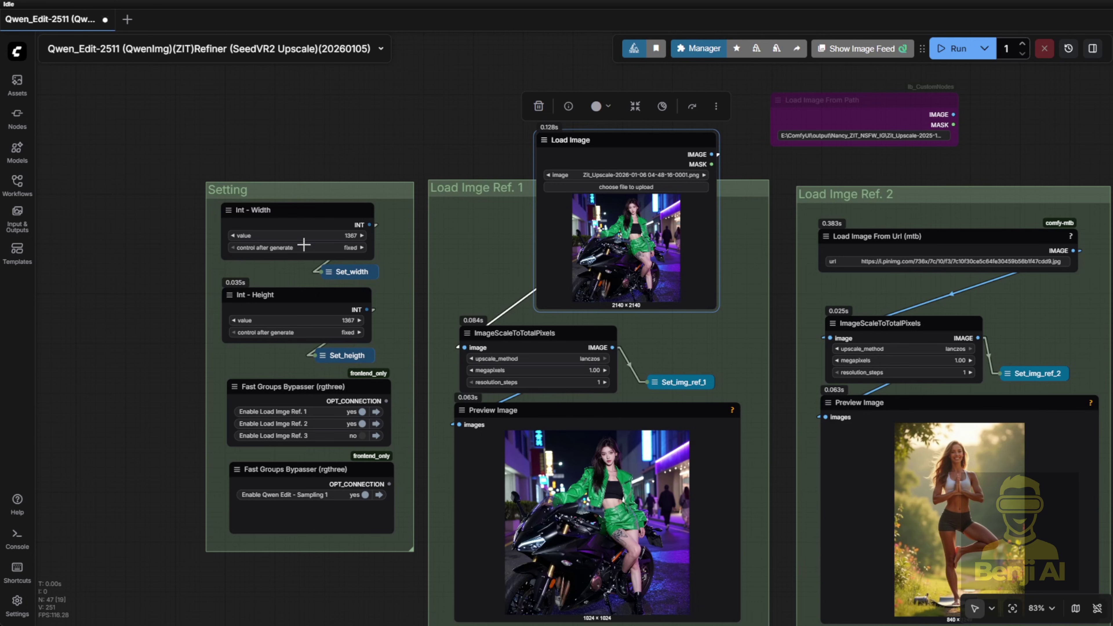
# Step: Expand the bypassed LoraLoaderModelOnly node below the two AnyPose loaders in Sampling 1, check its LoRA settings and collapse it again
pyautogui.scroll(2, 302, 464)
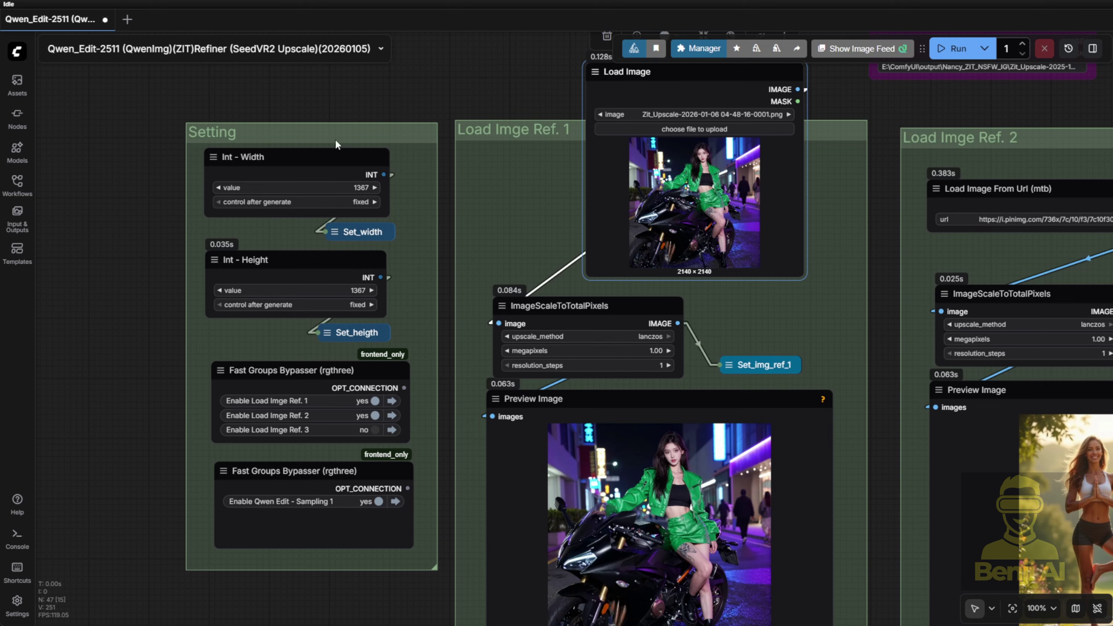
pyautogui.scroll(-4, 422, 333)
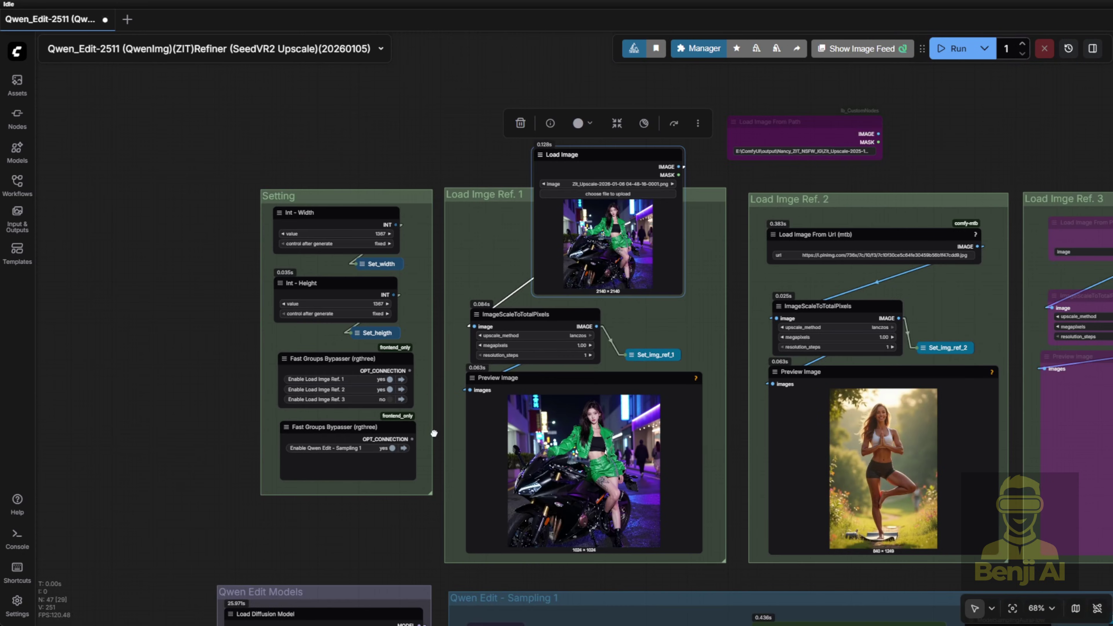
pyautogui.moveTo(428, 382); pyautogui.dragTo(432, 29)
pyautogui.scroll(3, 425, 276)
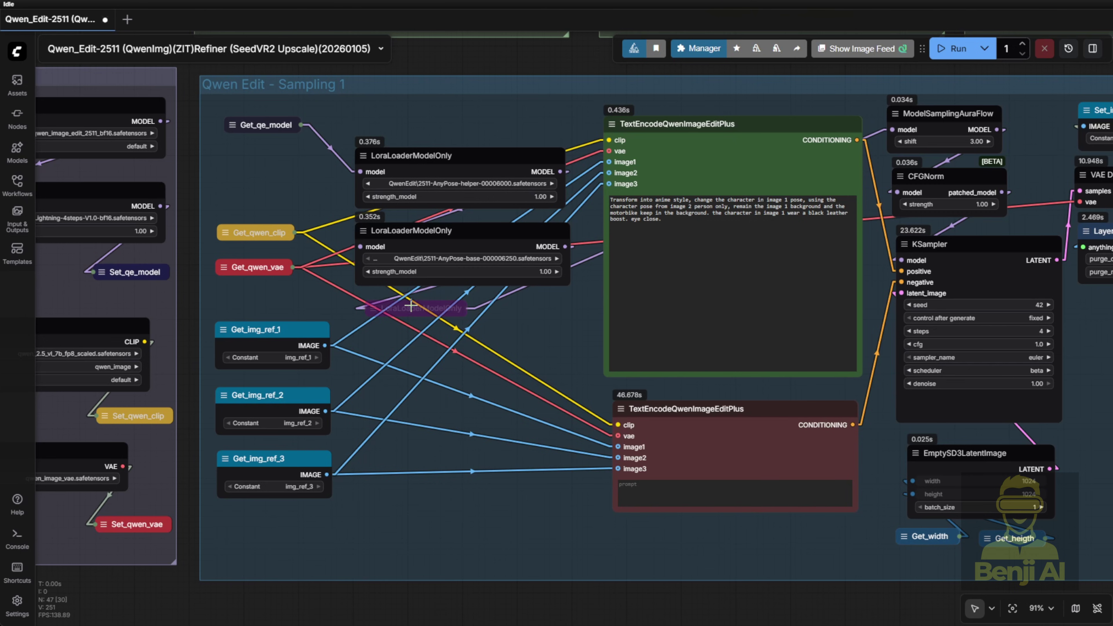
pyautogui.click(369, 308)
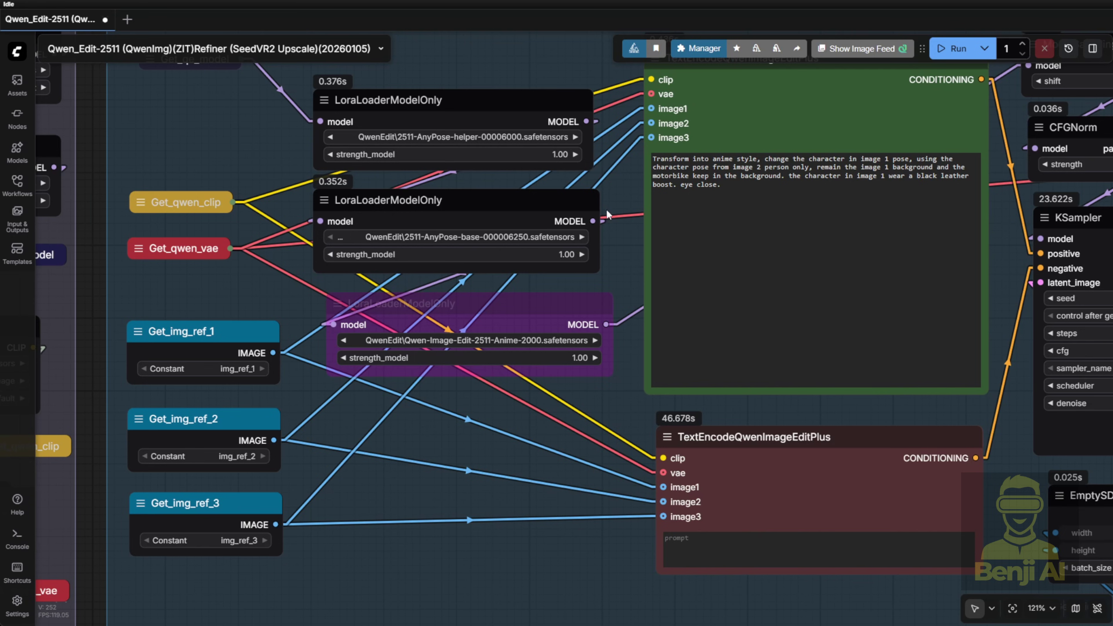
pyautogui.scroll(-2, 621, 248)
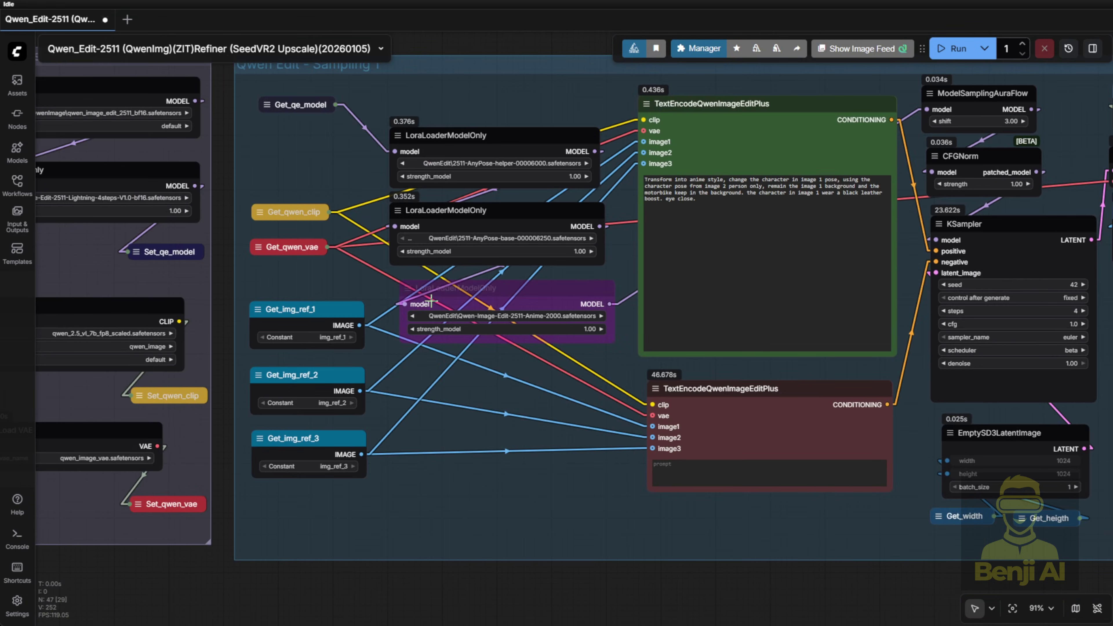
pyautogui.scroll(4, 400, 290)
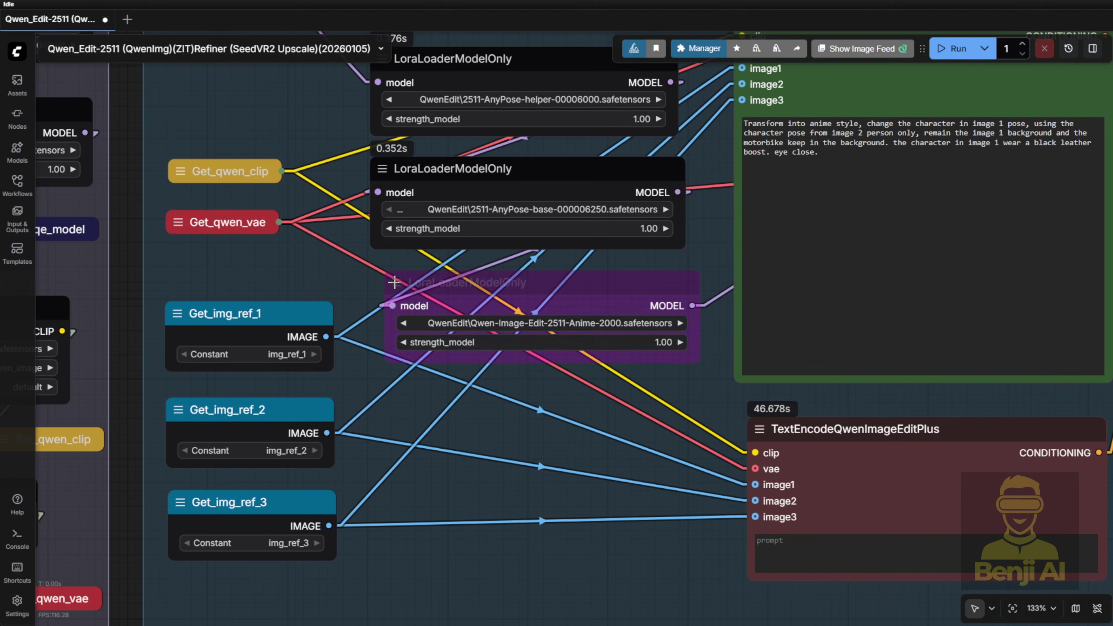
pyautogui.click(394, 283)
# Step: Inspect the generated image in the Sampling 1 output preview and compare its pose and scene with the two reference previews
pyautogui.scroll(-5, 697, 328)
pyautogui.moveTo(697, 329); pyautogui.dragTo(48, 263)
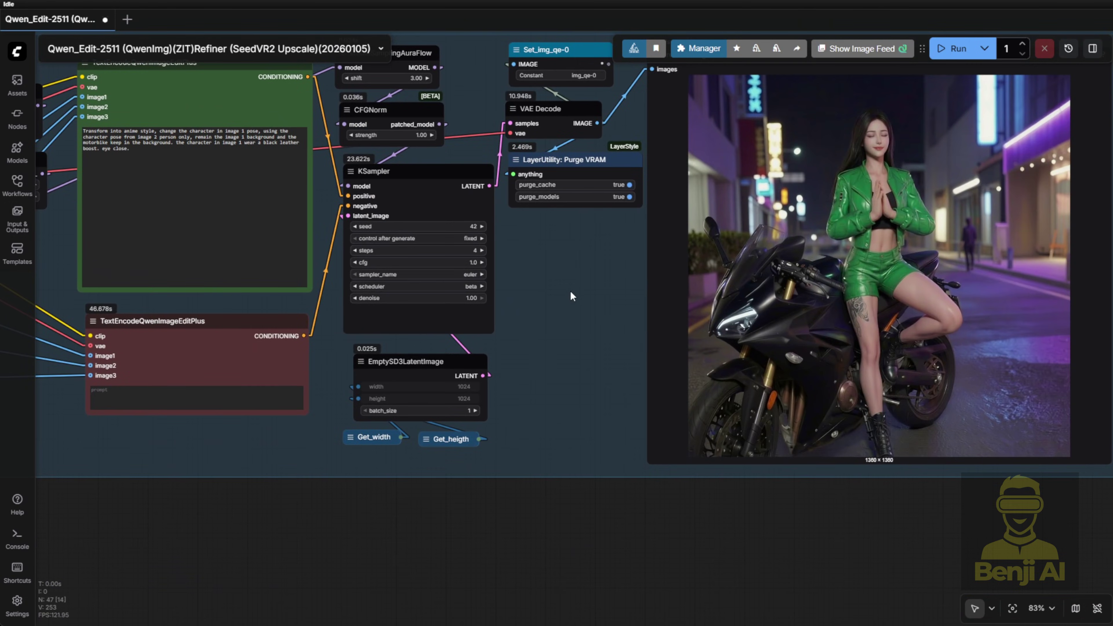
pyautogui.scroll(-2, 573, 281)
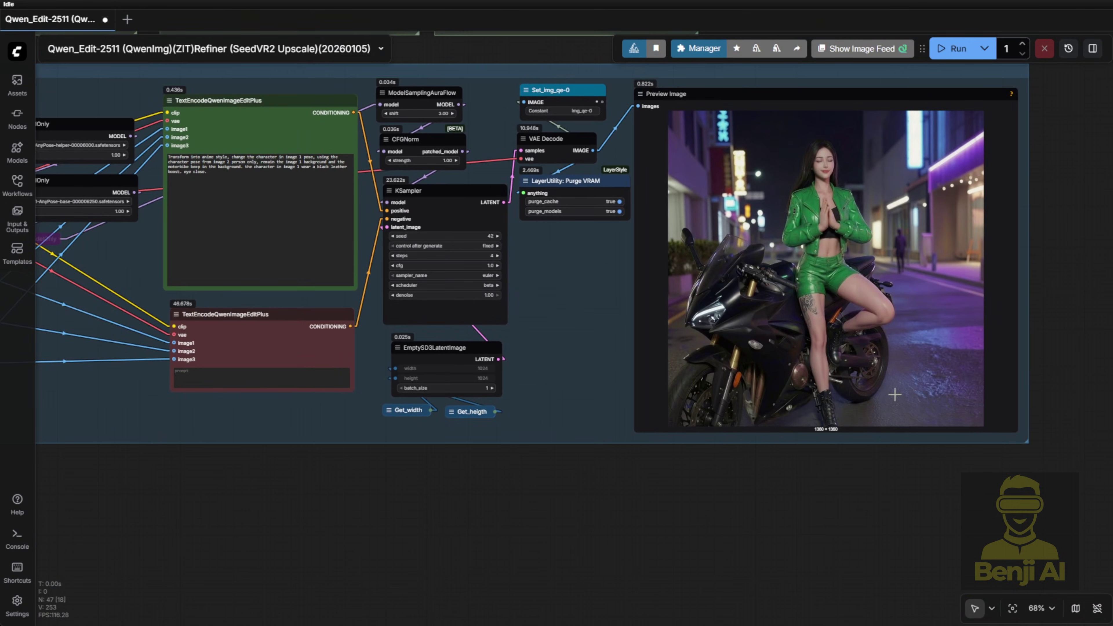
pyautogui.scroll(3, 864, 364)
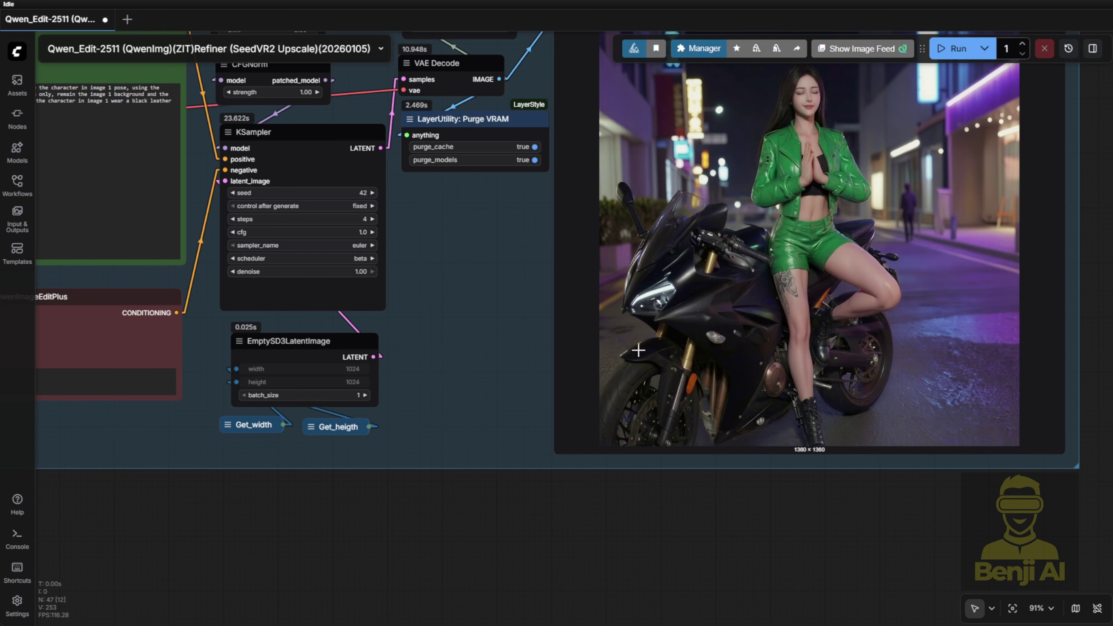
pyautogui.scroll(-3, 499, 265)
pyautogui.moveTo(495, 255); pyautogui.dragTo(864, 594)
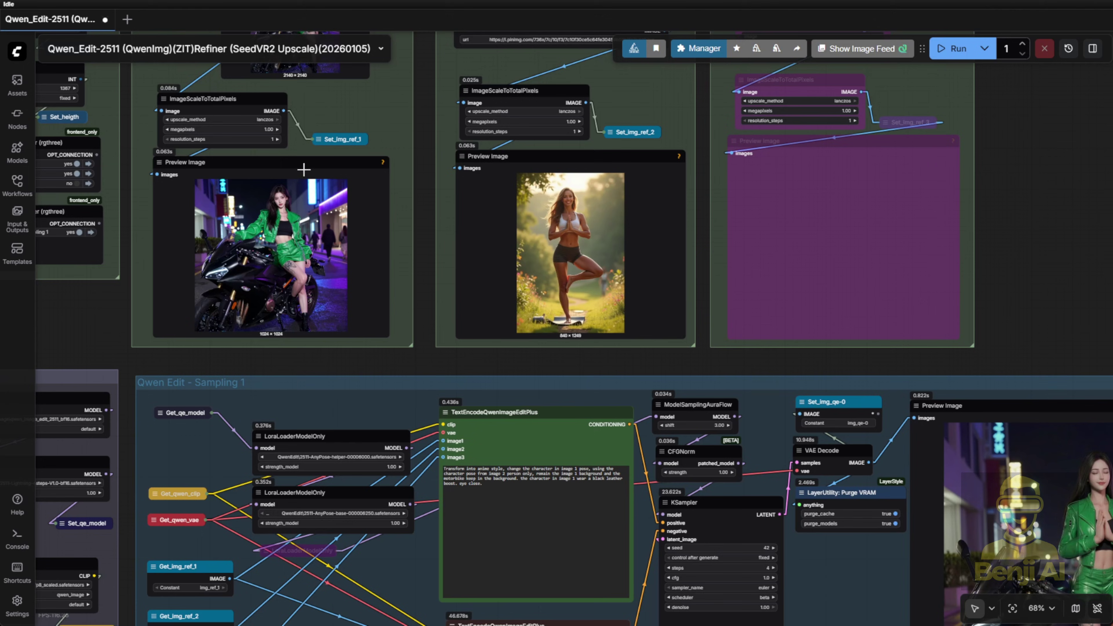
pyautogui.scroll(6, 304, 169)
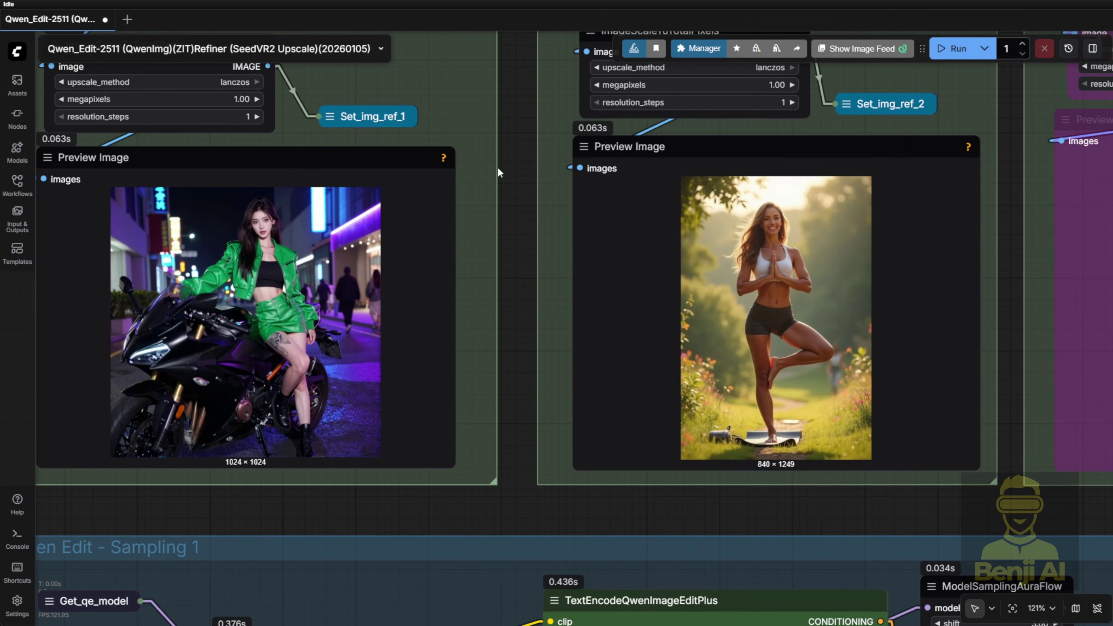
# Step: Compare the green-outfit motorbike character and the yoga pose reference with the generated image in the Sampling 1 output preview
pyautogui.moveTo(499, 173); pyautogui.dragTo(573, 163)
pyautogui.click(452, 359)
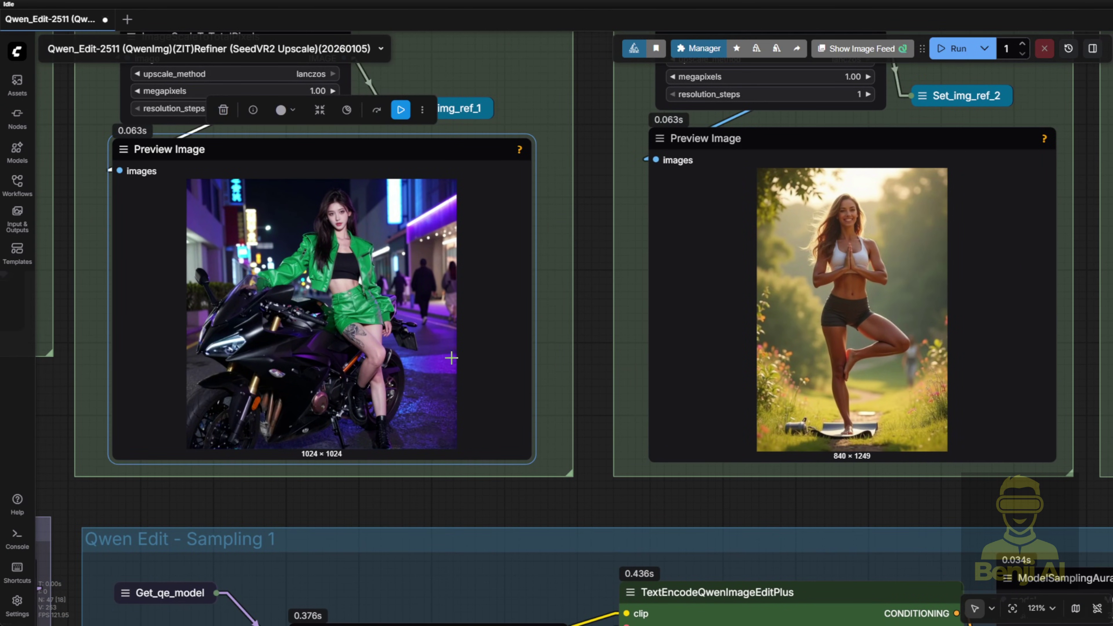
pyautogui.scroll(2, 369, 414)
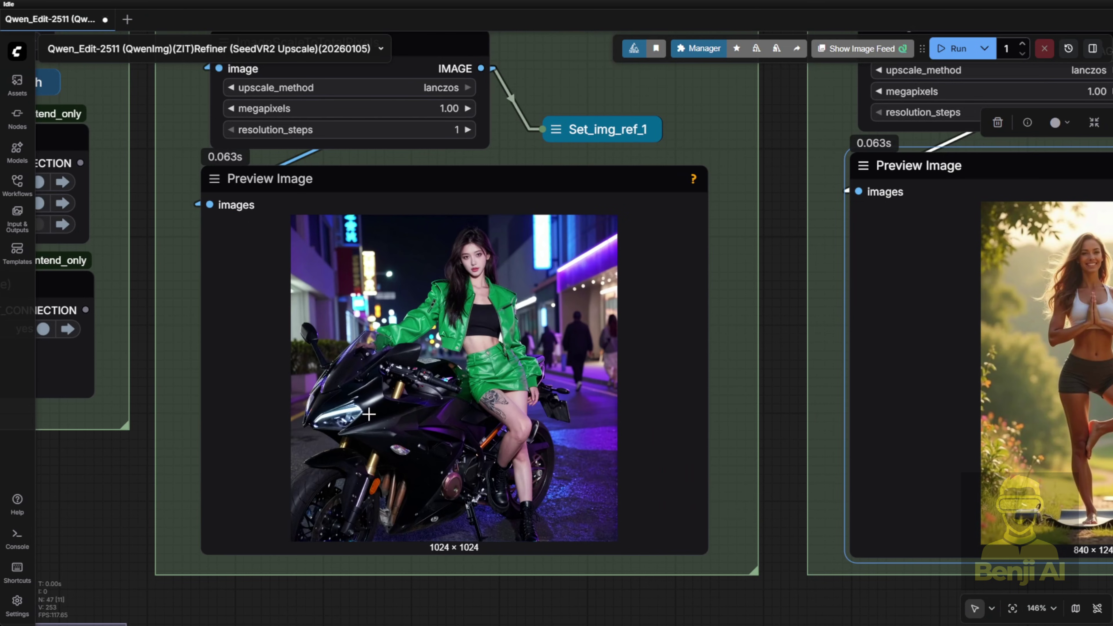
pyautogui.scroll(-7, 369, 414)
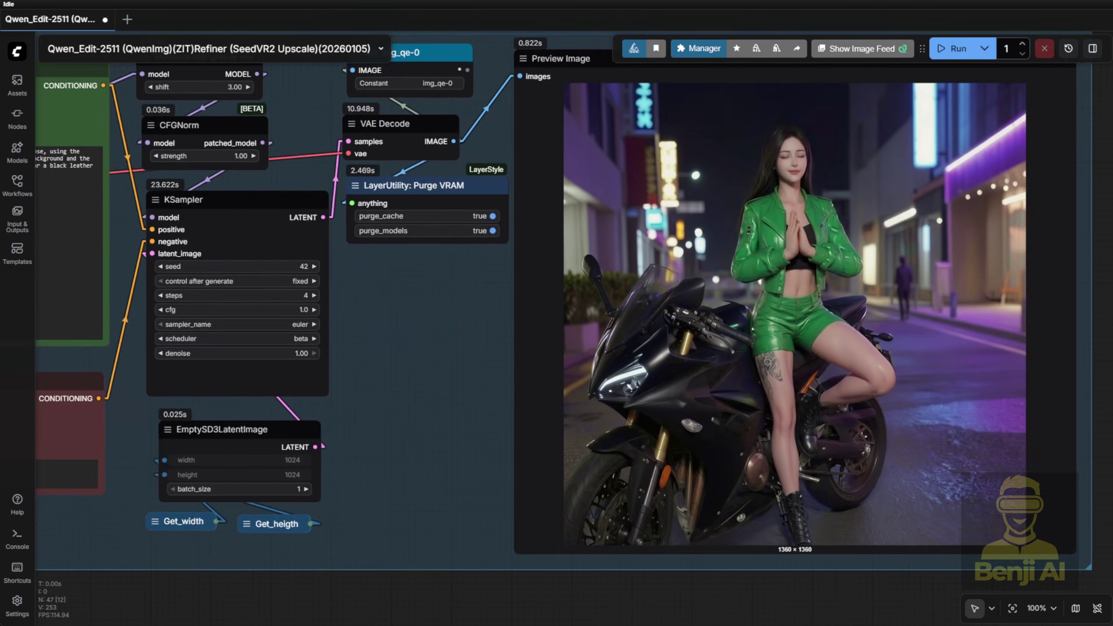
pyautogui.scroll(-4, 353, 276)
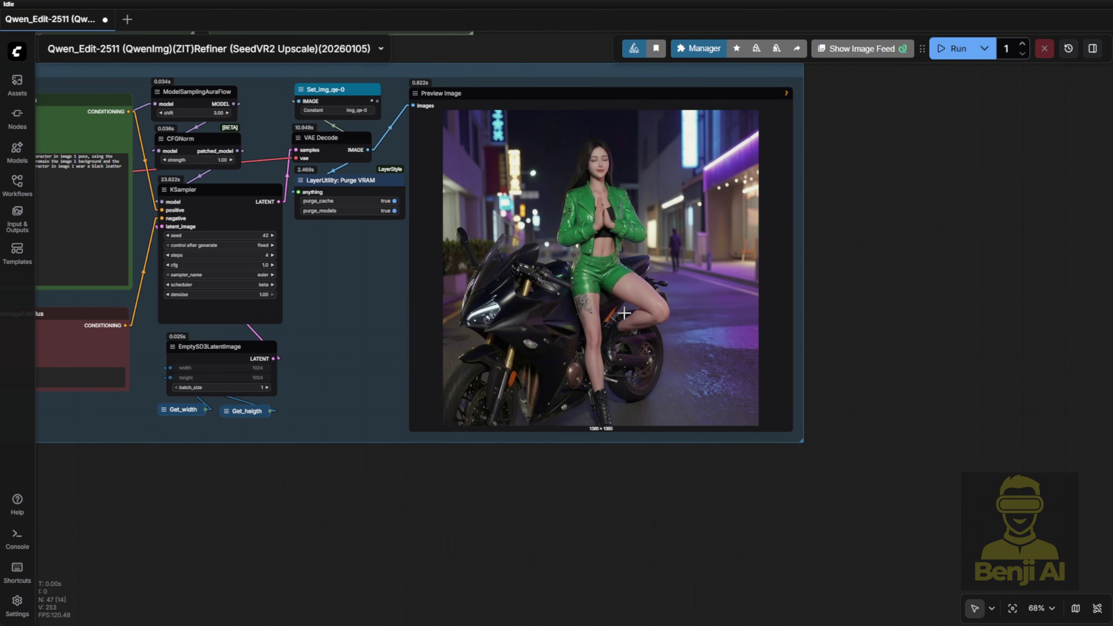
pyautogui.scroll(2, 624, 313)
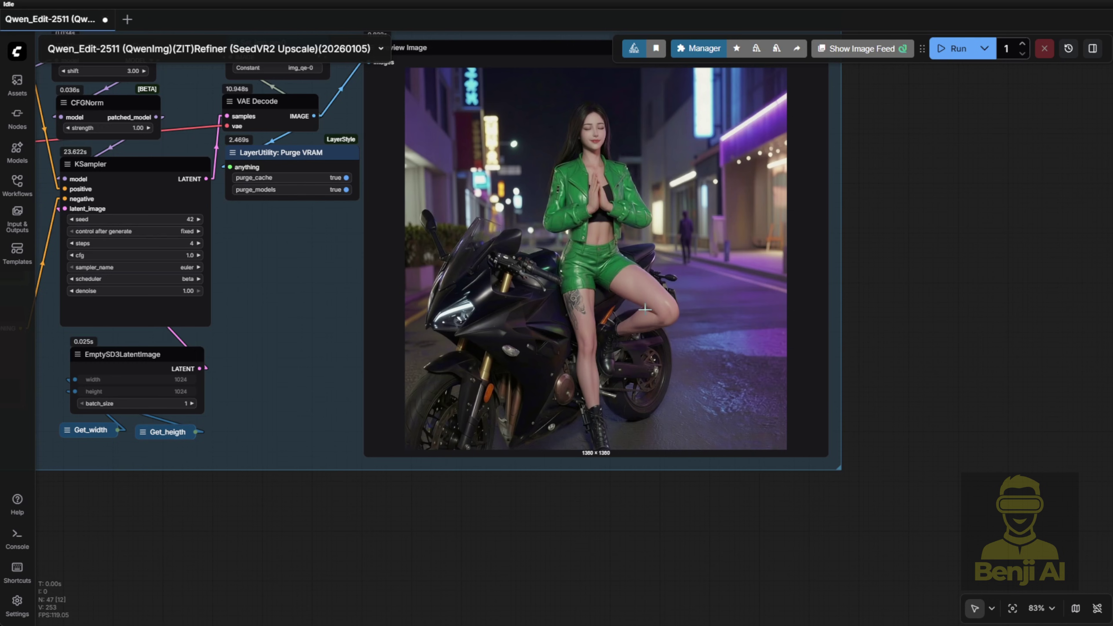
pyautogui.scroll(2, 645, 309)
pyautogui.moveTo(645, 309); pyautogui.dragTo(808, 397)
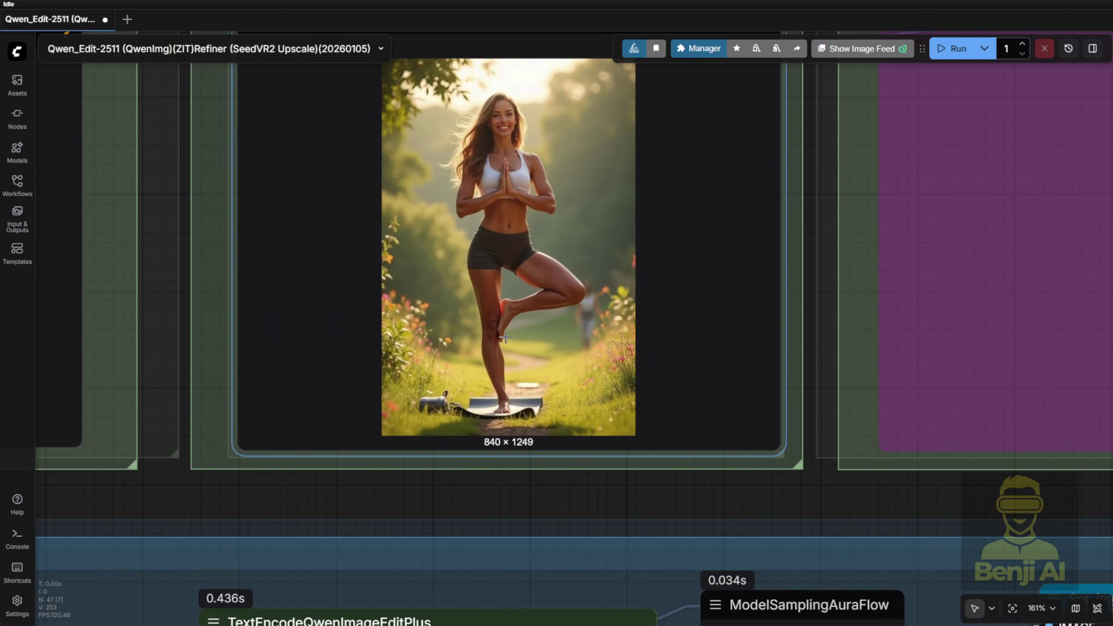
pyautogui.scroll(-4, 606, 443)
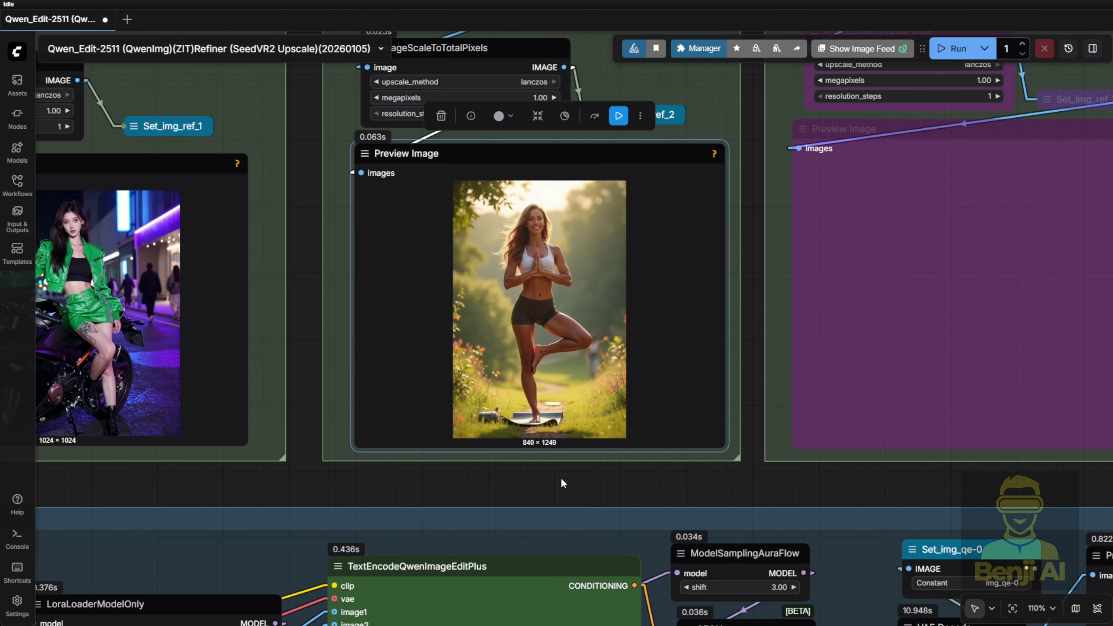
# Step: Review the positive prompt in Sampling 1, highlighting the instructions on image 1's background, the motorbike, boots and closed eyes, and check the output
pyautogui.moveTo(564, 485); pyautogui.dragTo(182, 106)
pyautogui.scroll(-3, 547, 154)
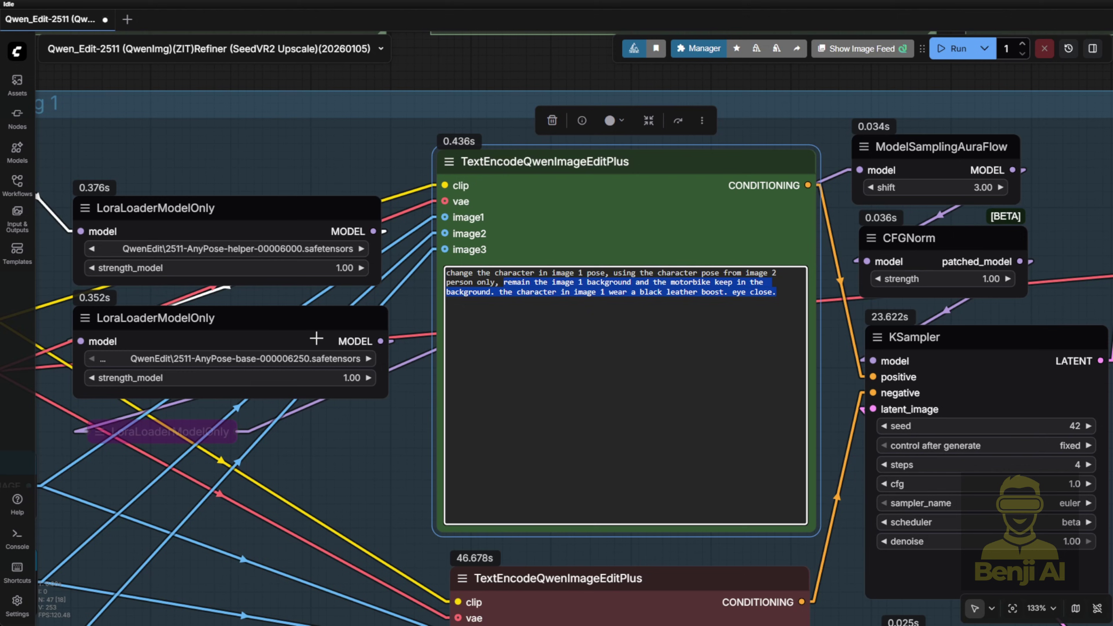
pyautogui.click(346, 461)
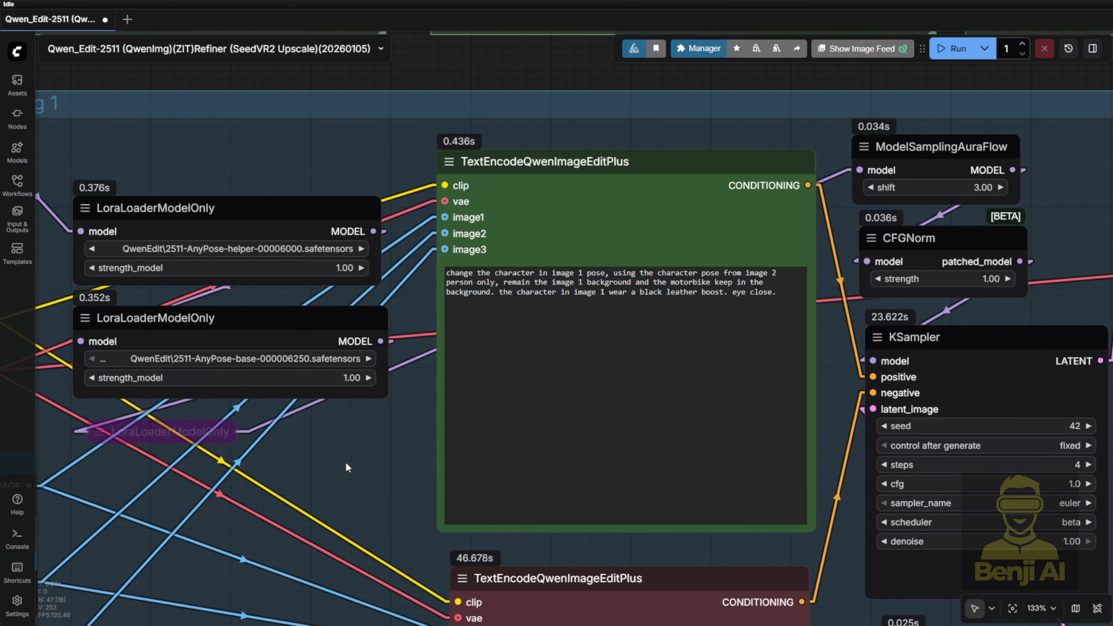
pyautogui.scroll(-3, 344, 458)
pyautogui.scroll(-3, 425, 191)
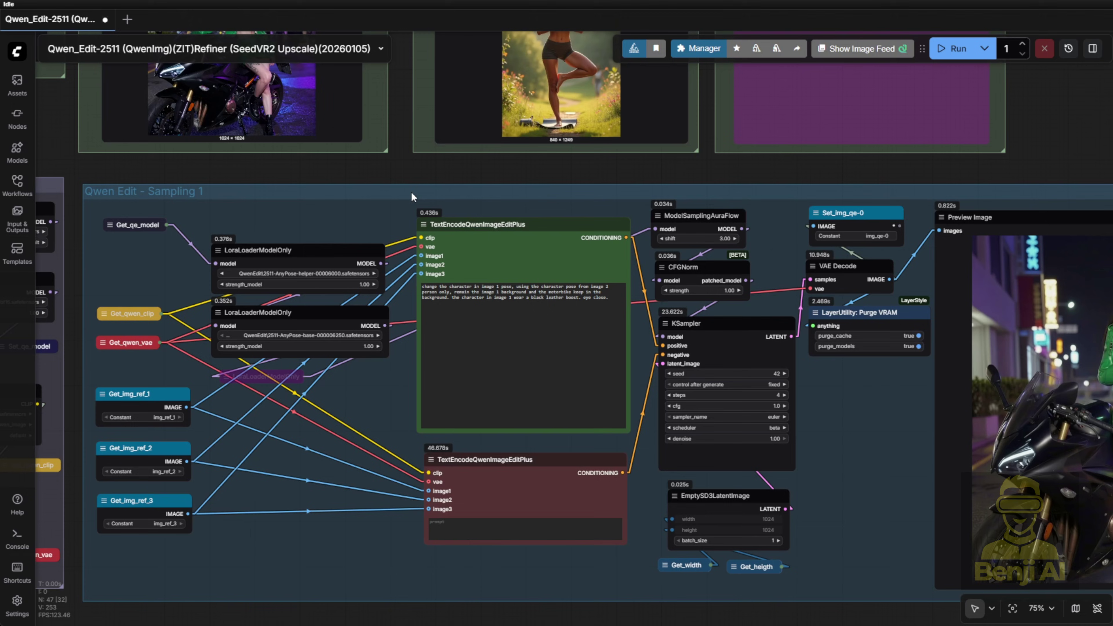
pyautogui.moveTo(575, 169); pyautogui.dragTo(225, 163)
pyautogui.scroll(-6, 434, 162)
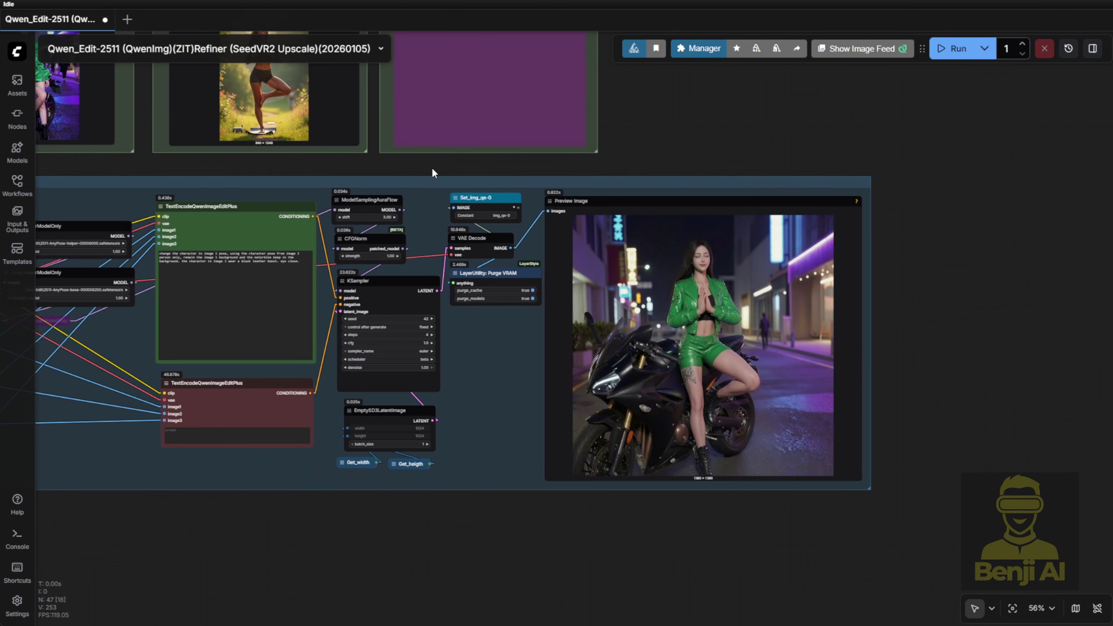
pyautogui.moveTo(431, 167); pyautogui.dragTo(573, 293)
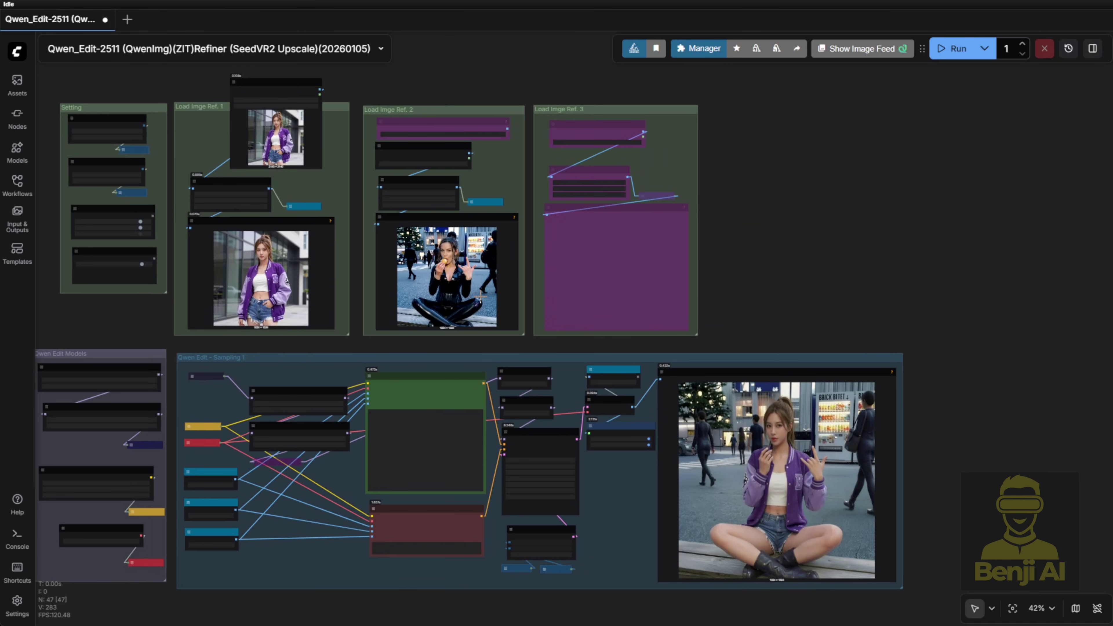
# Step: Examine the purple-jacket character in Load Imge Ref. 1 and the cross-legged pose image in Load Imge Ref. 2
pyautogui.scroll(3, 481, 296)
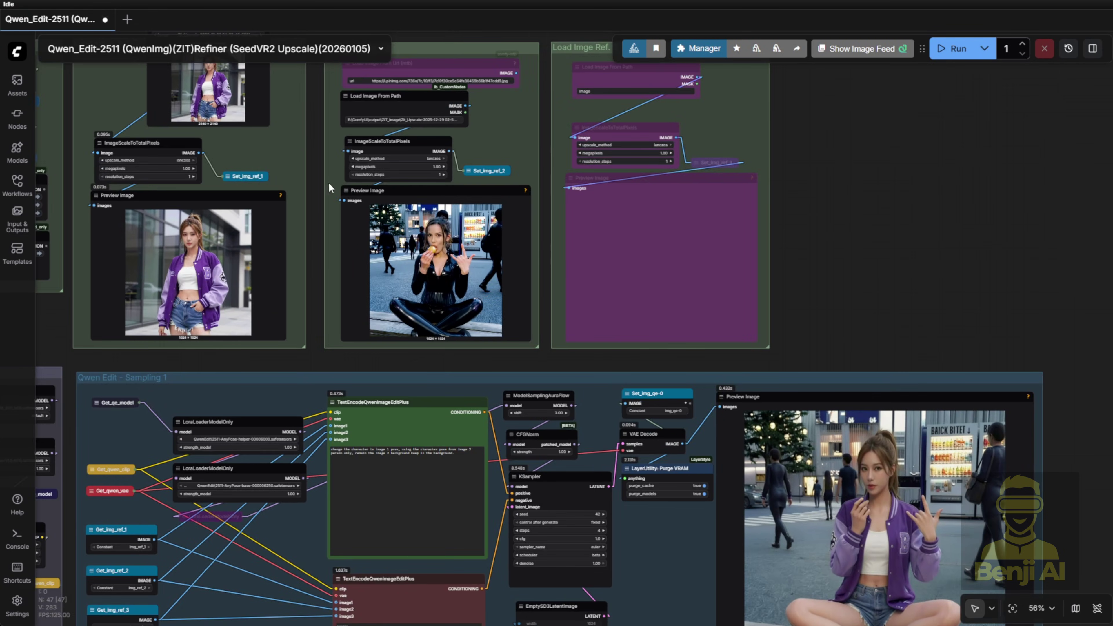
pyautogui.scroll(3, 329, 182)
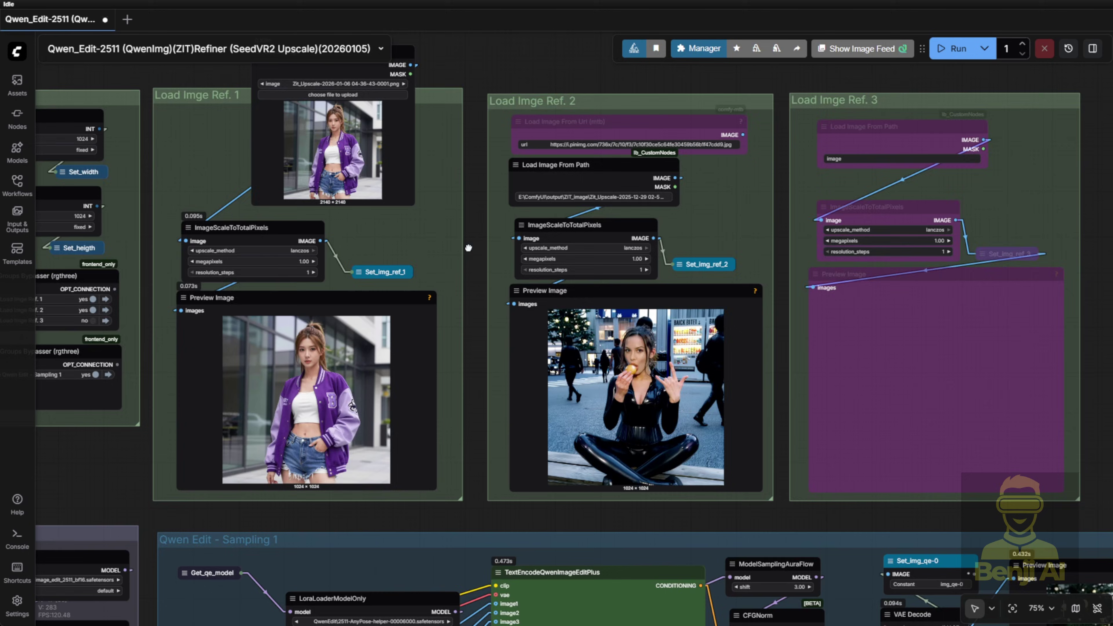
pyautogui.moveTo(468, 248); pyautogui.dragTo(298, 198)
pyautogui.scroll(3, 344, 230)
pyautogui.scroll(2, 377, 358)
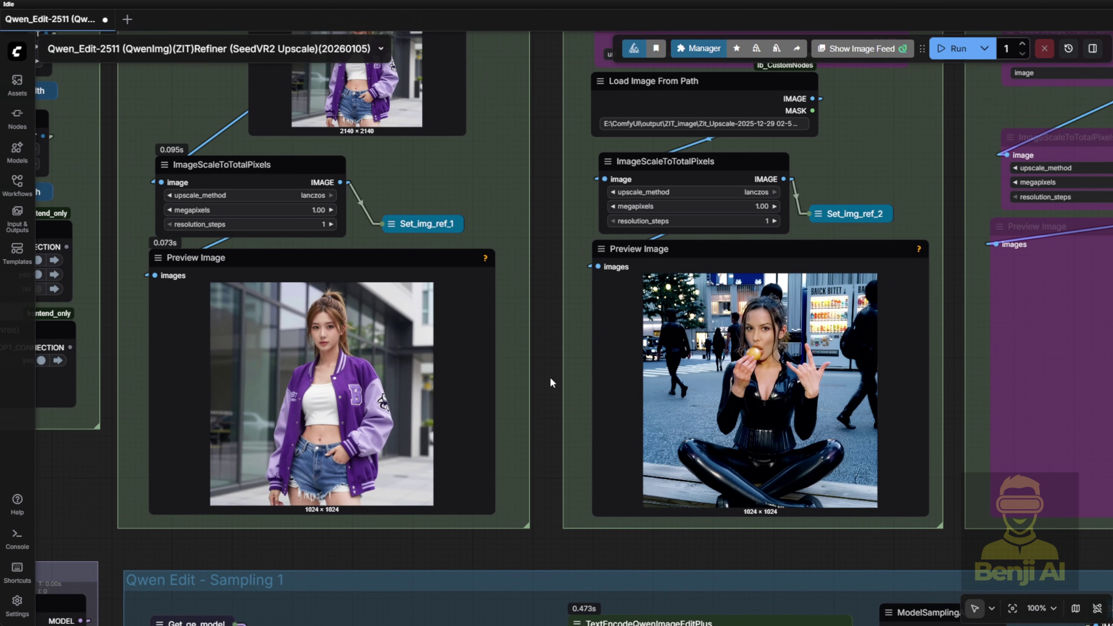
pyautogui.moveTo(551, 382); pyautogui.dragTo(388, 386)
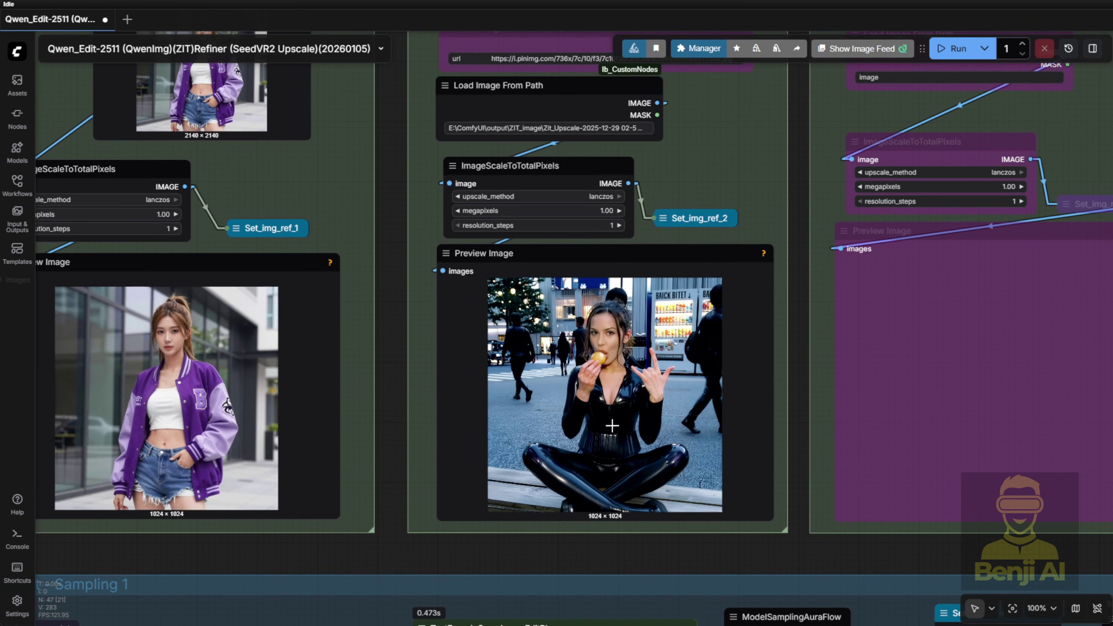
# Step: Inspect the Sampling 1 output preview for the purple-jacket character's cross-legged pose, hand gestures and street background
pyautogui.scroll(-4, 783, 531)
pyautogui.moveTo(799, 542); pyautogui.dragTo(276, 128)
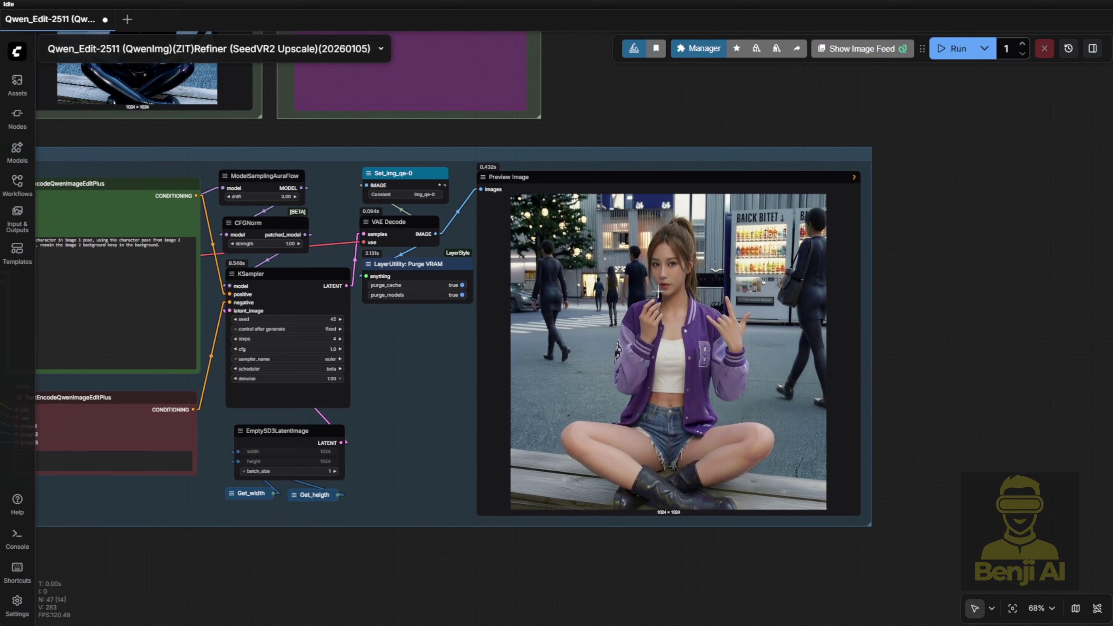
pyautogui.scroll(2, 658, 289)
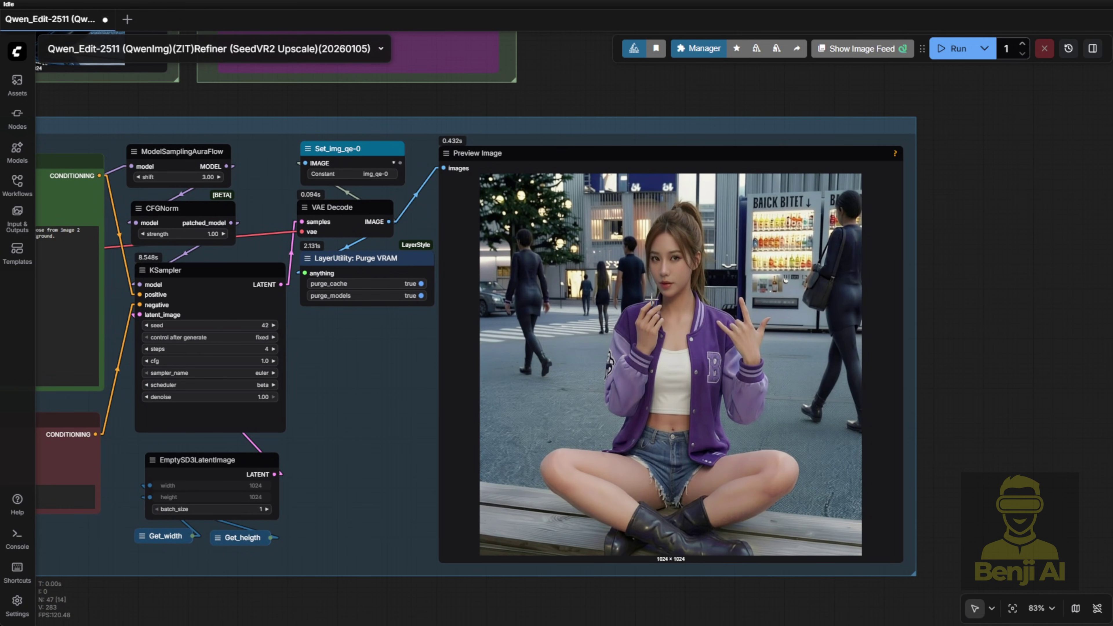
pyautogui.scroll(-1, 486, 364)
pyautogui.scroll(-1, 486, 364)
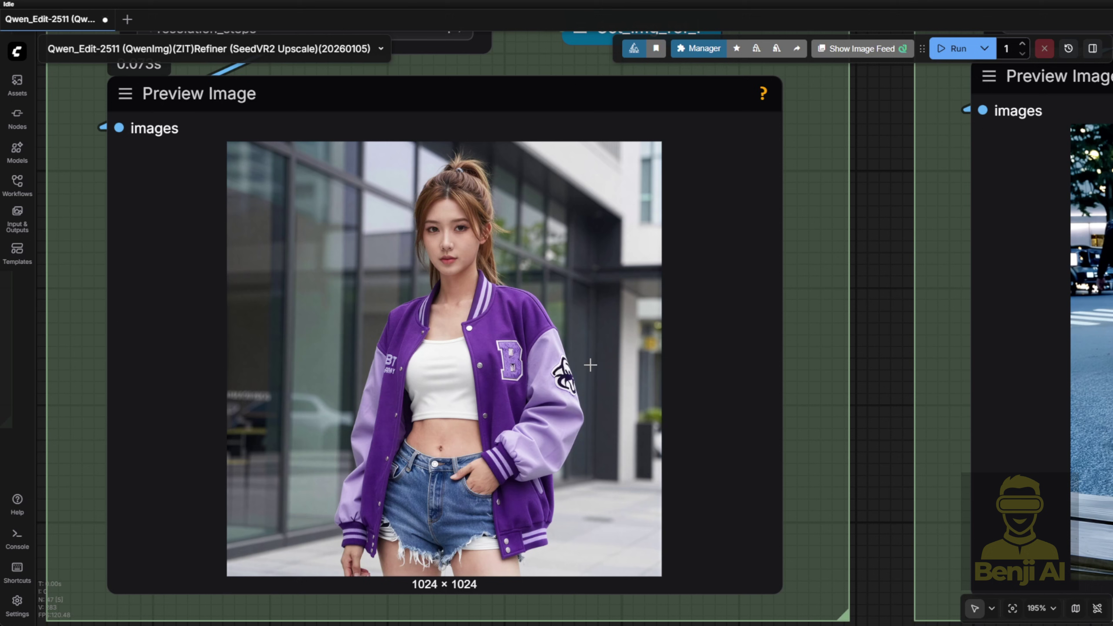
# Step: Compare both reference previews again with the Sampling 1 prompt about keeping image 2's background and with the generated street scene
pyautogui.scroll(-4, 590, 365)
pyautogui.moveTo(798, 355); pyautogui.dragTo(330, 331)
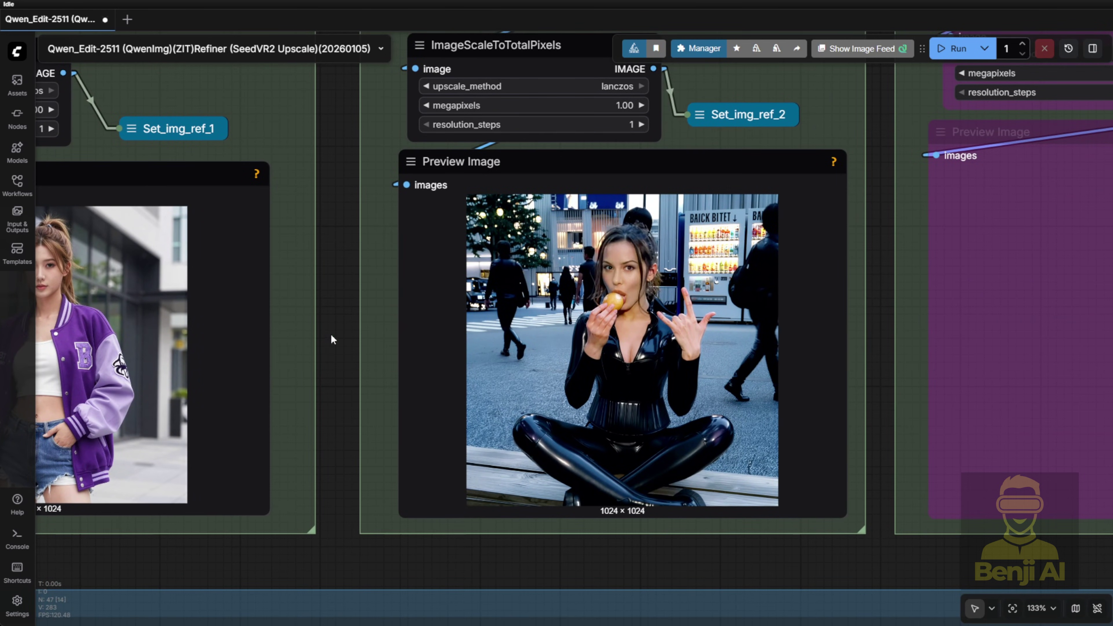
pyautogui.scroll(2, 569, 286)
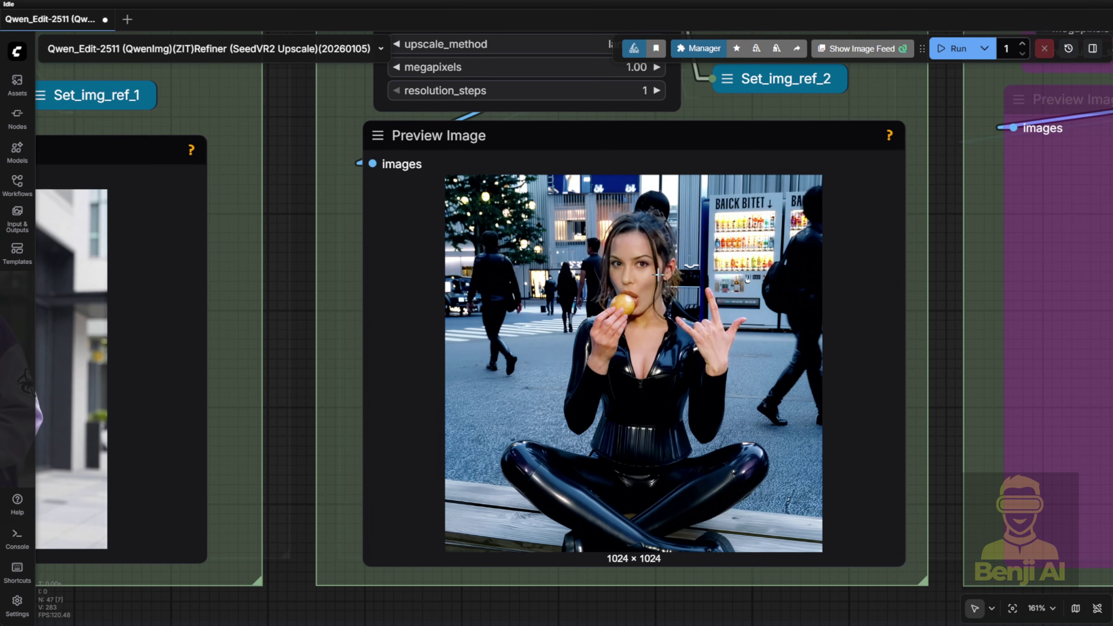
pyautogui.scroll(-7, 557, 507)
pyautogui.moveTo(629, 560); pyautogui.dragTo(658, 168)
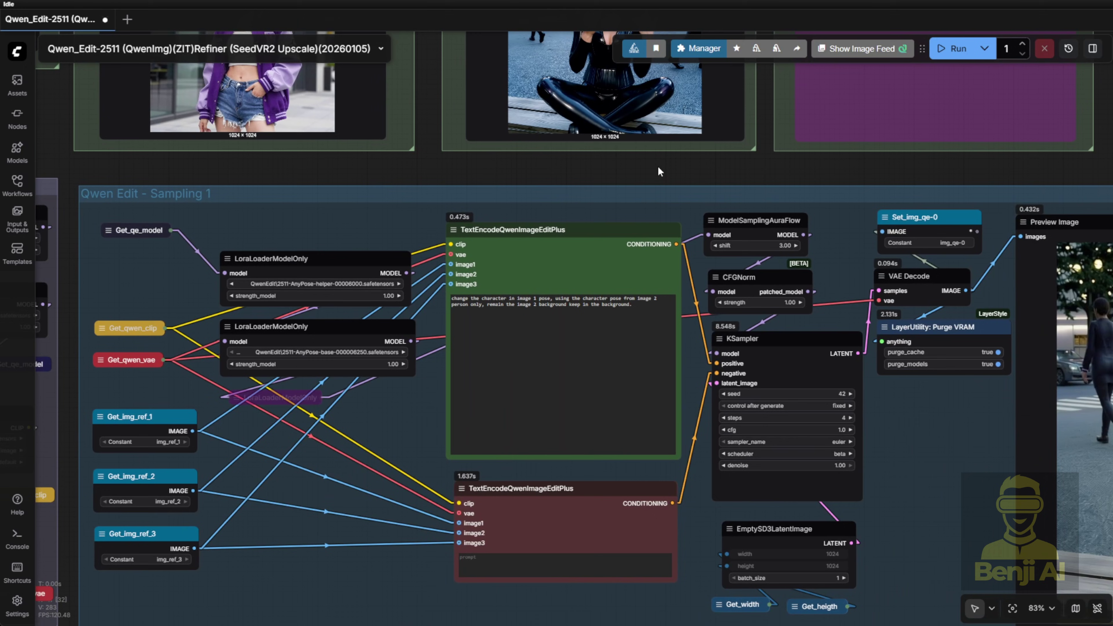
pyautogui.scroll(2, 896, 474)
pyautogui.moveTo(896, 474); pyautogui.dragTo(346, 400)
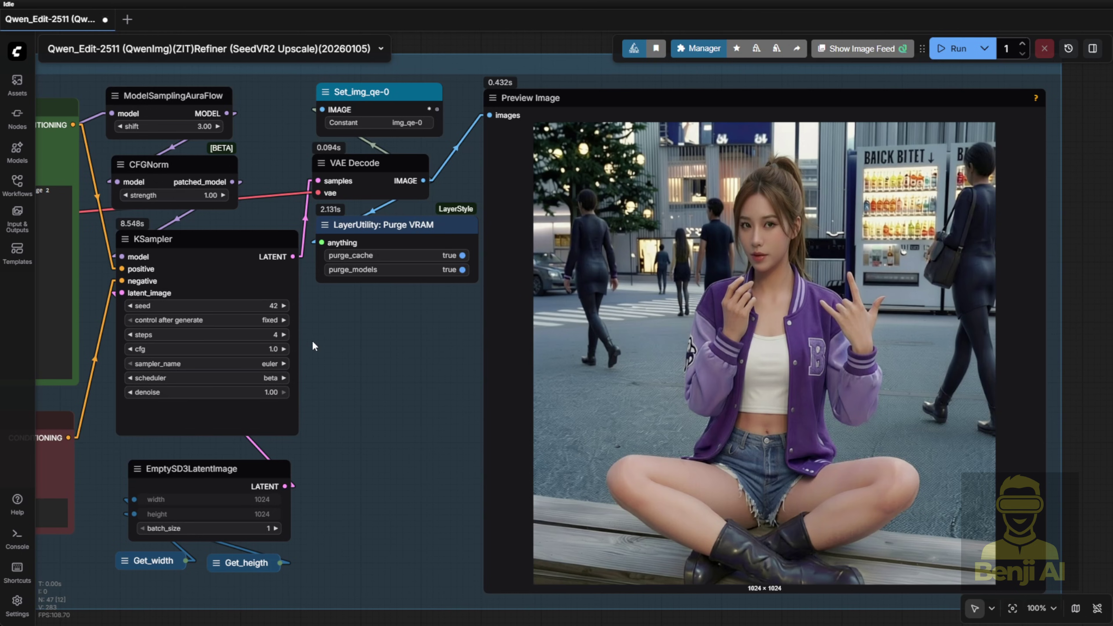
pyautogui.scroll(-8, 334, 344)
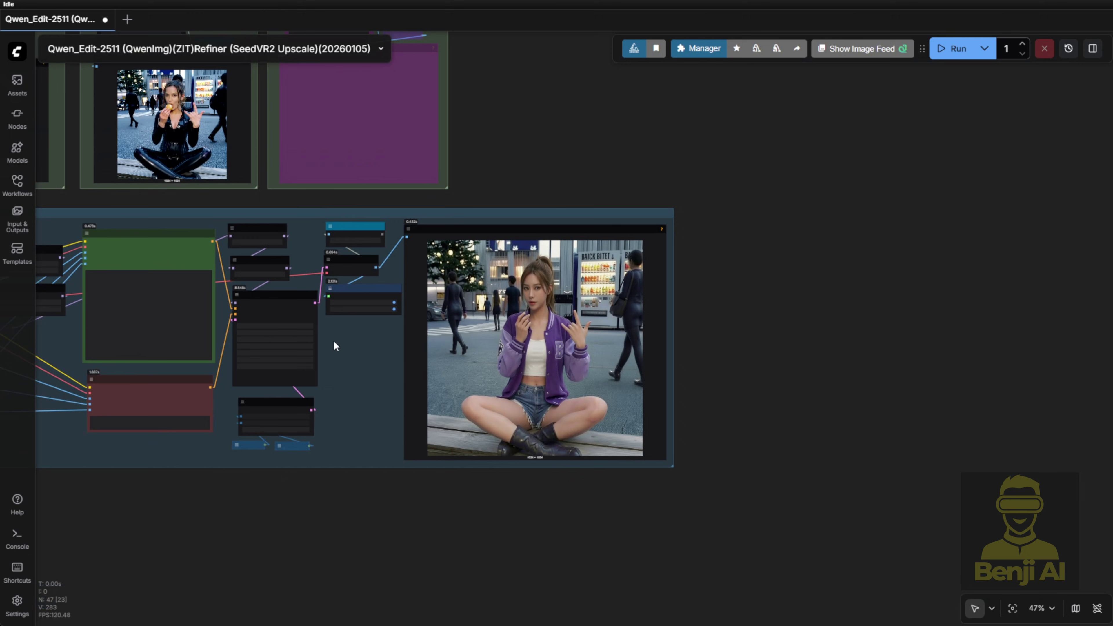
pyautogui.moveTo(334, 347); pyautogui.dragTo(679, 497)
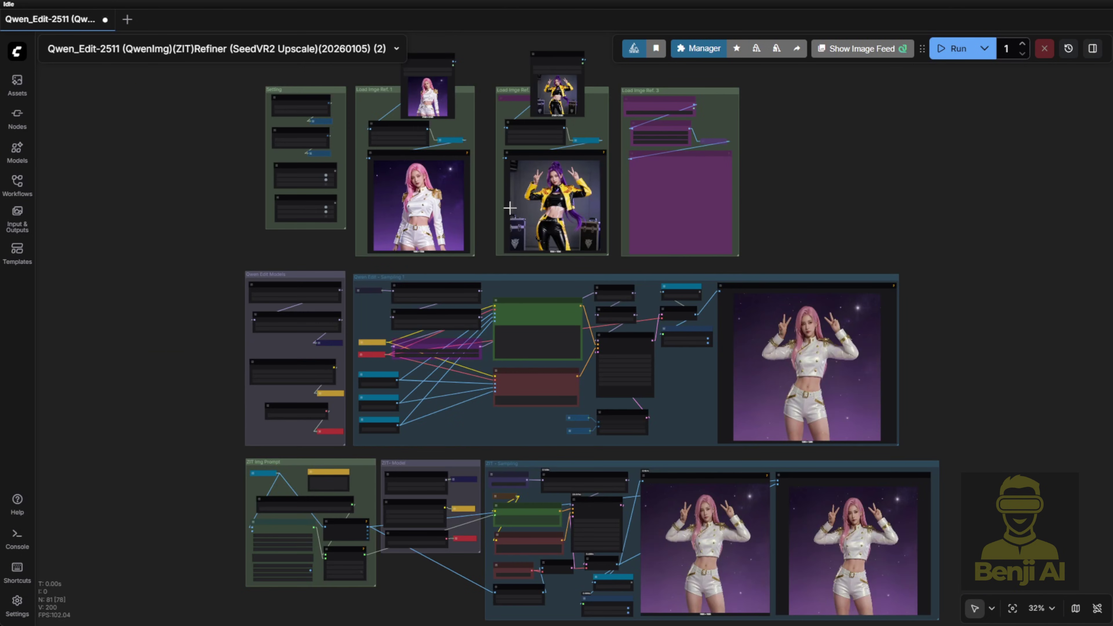
# Step: Examine the pink-haired character and the two-handed peace-sign pose reference in the second workflow, down to its Sampling 1 group
pyautogui.scroll(6, 508, 210)
pyautogui.moveTo(481, 212); pyautogui.dragTo(326, 388)
pyautogui.scroll(4, 495, 380)
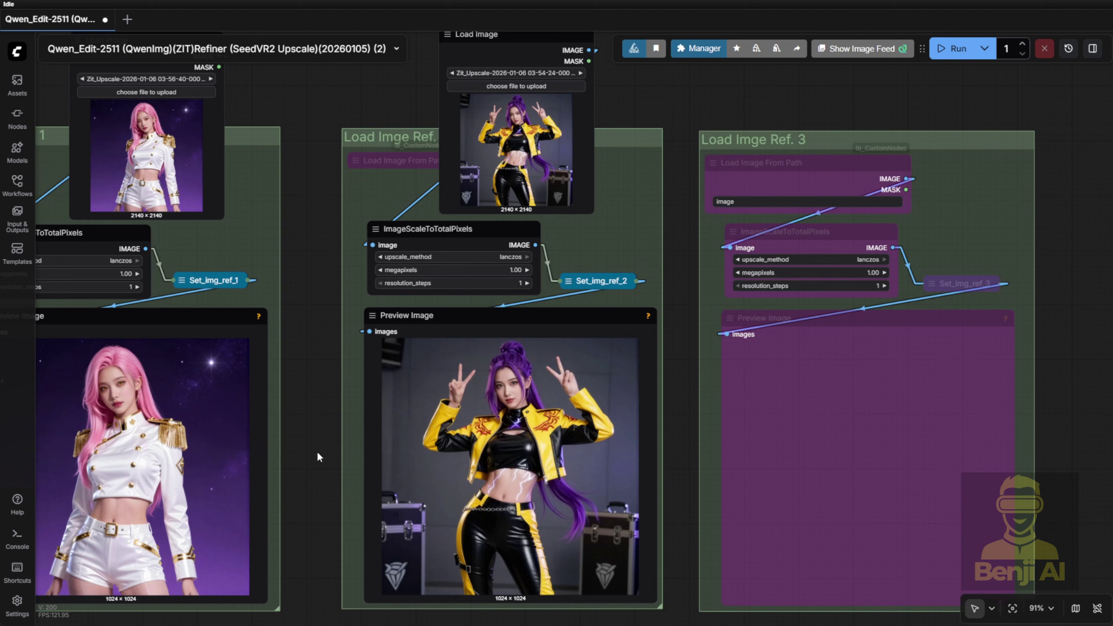
pyautogui.moveTo(318, 455); pyautogui.dragTo(542, 392)
pyautogui.scroll(-4, 286, 291)
pyautogui.moveTo(450, 470); pyautogui.dragTo(257, 115)
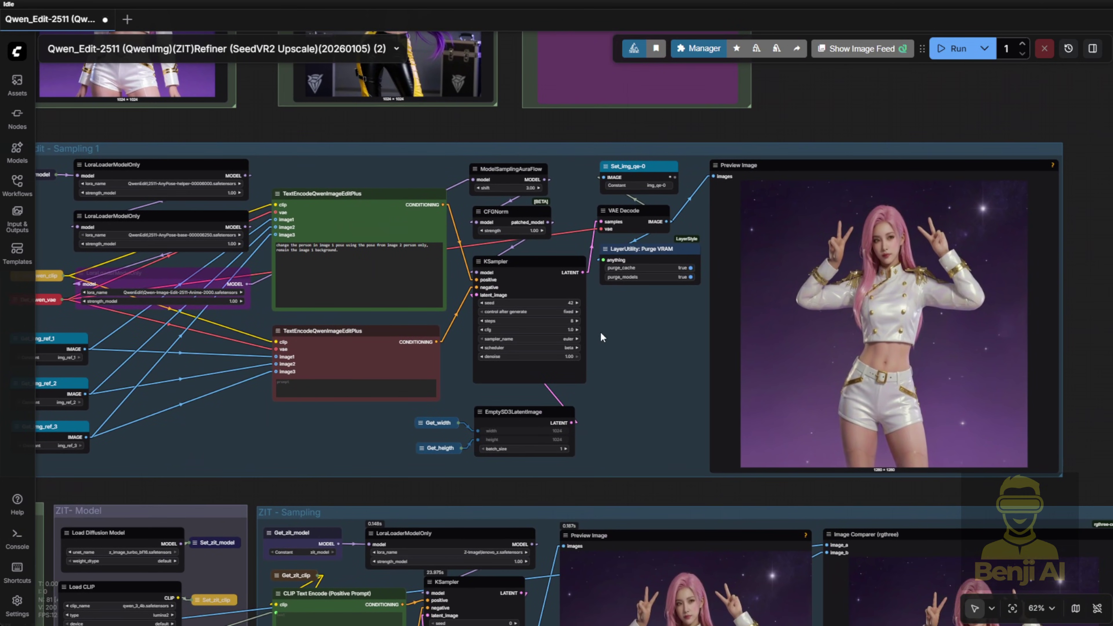
# Step: Inspect the pink-haired character's peace-sign pose in the Sampling 1 output preview at closer range
pyautogui.moveTo(643, 338); pyautogui.dragTo(501, 352)
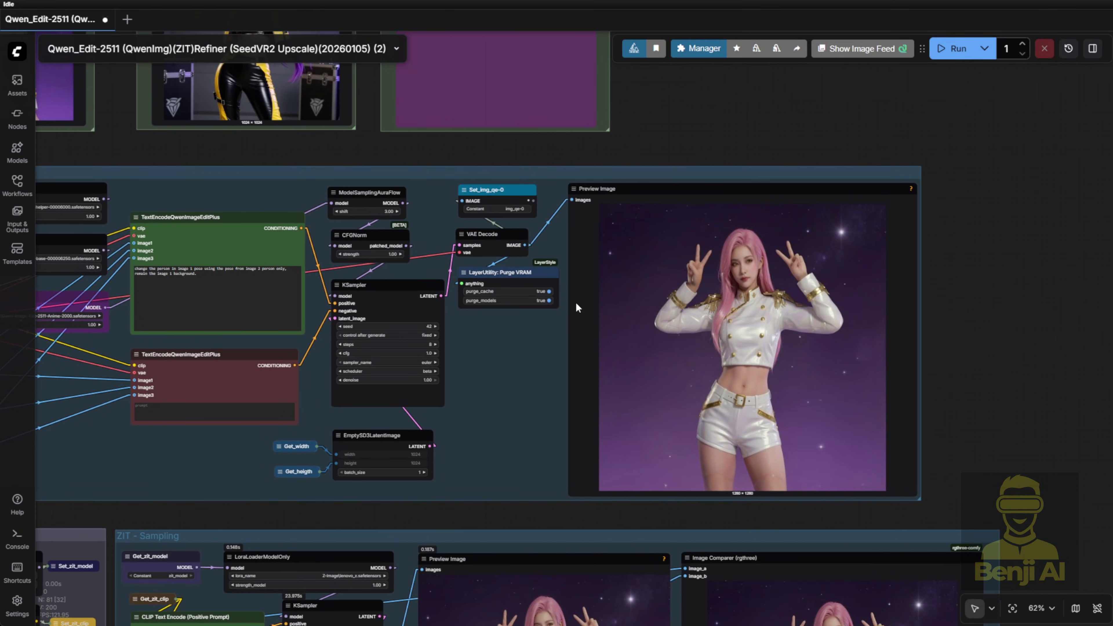
pyautogui.scroll(2, 714, 285)
pyautogui.scroll(1, 721, 288)
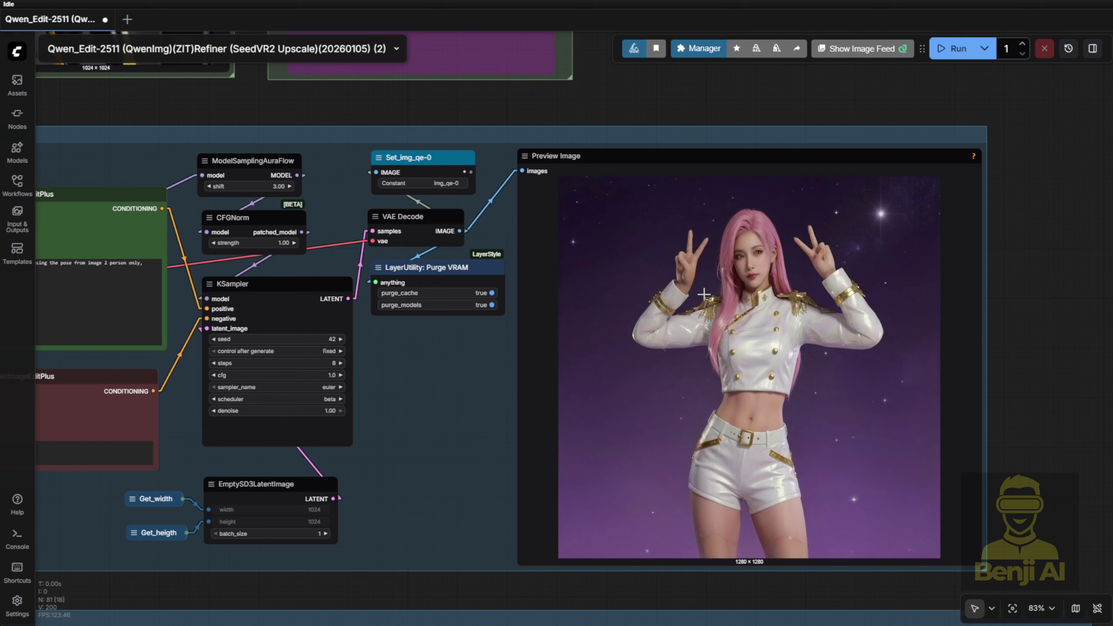
pyautogui.scroll(-2, 779, 289)
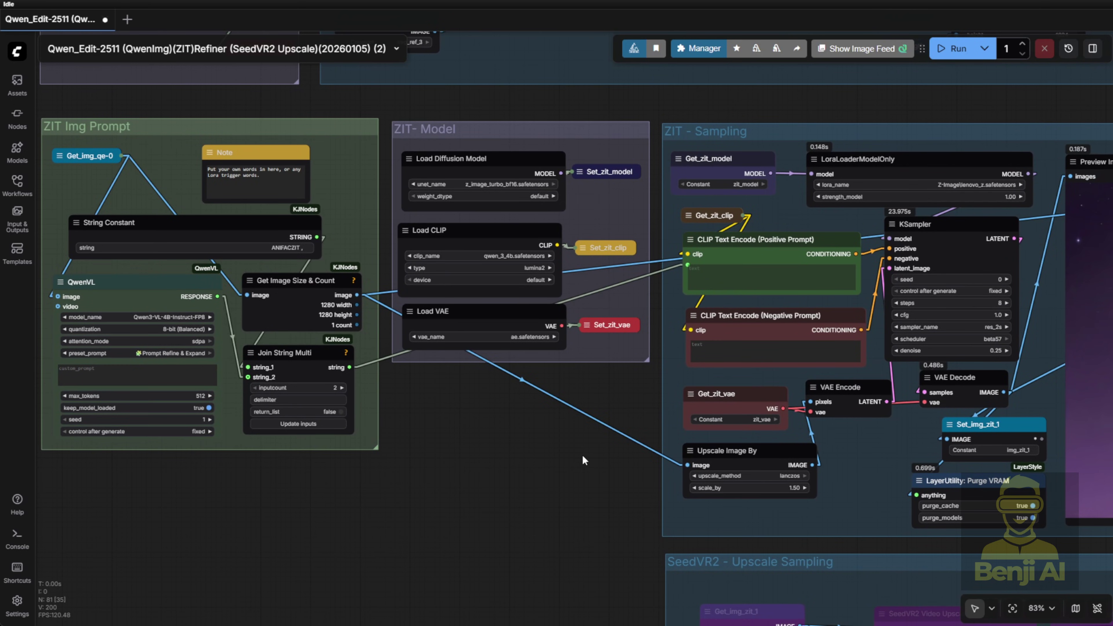
# Step: Inspect the refined image in ZIT - Sampling and compare the before and after versions in the Image Comparer, close up on face and hands
pyautogui.moveTo(592, 450); pyautogui.dragTo(1, 469)
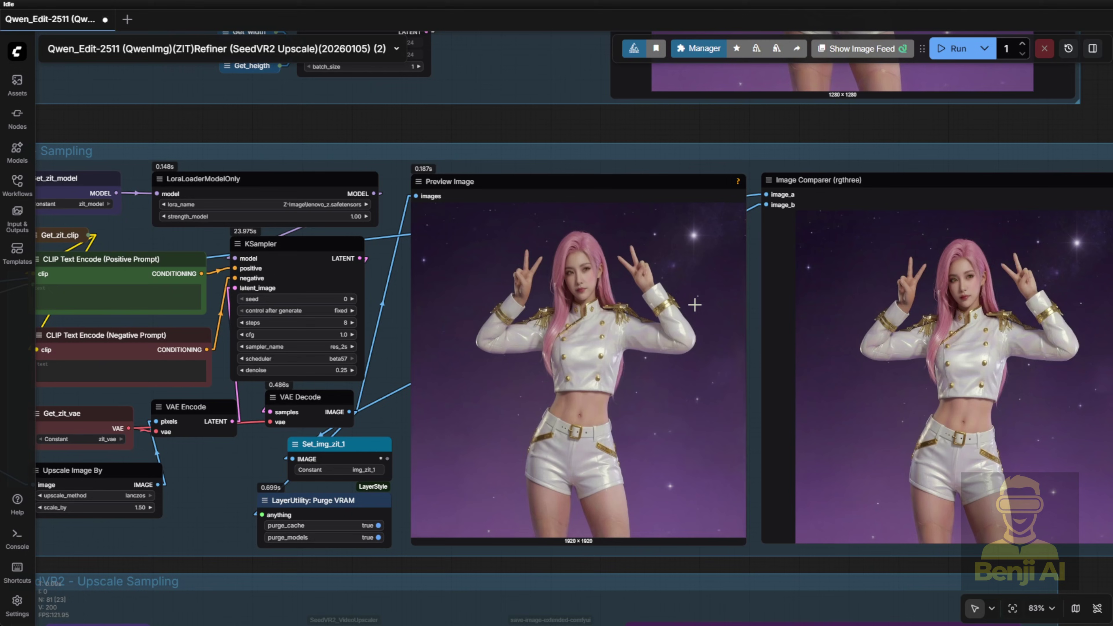
pyautogui.scroll(3, 688, 318)
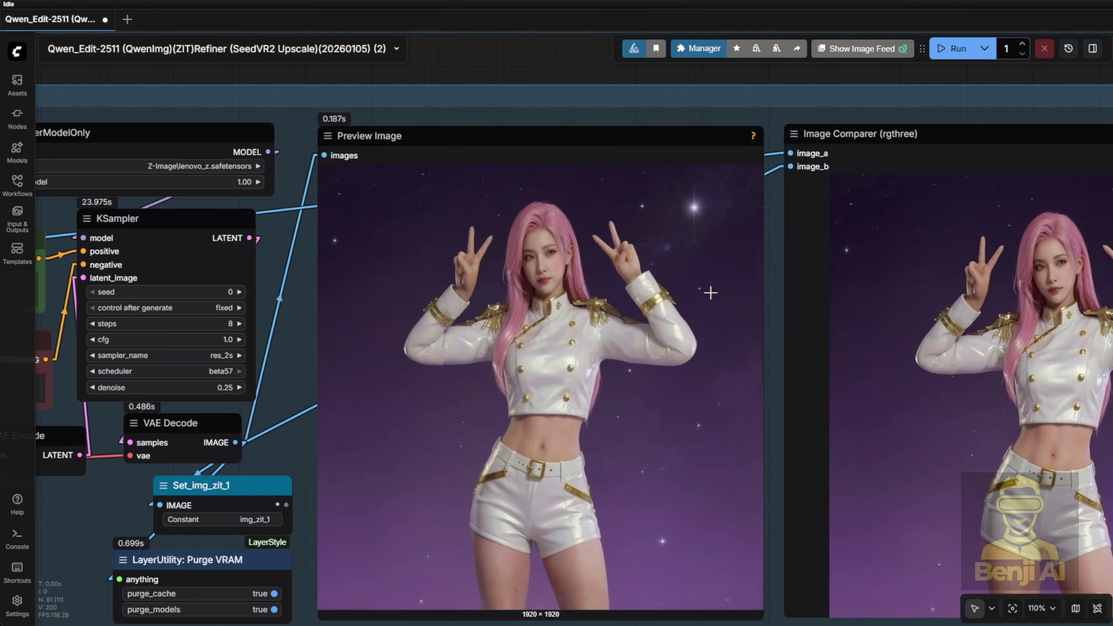
pyautogui.scroll(-5, 711, 293)
pyautogui.moveTo(791, 156); pyautogui.dragTo(759, 159)
pyautogui.scroll(10, 759, 159)
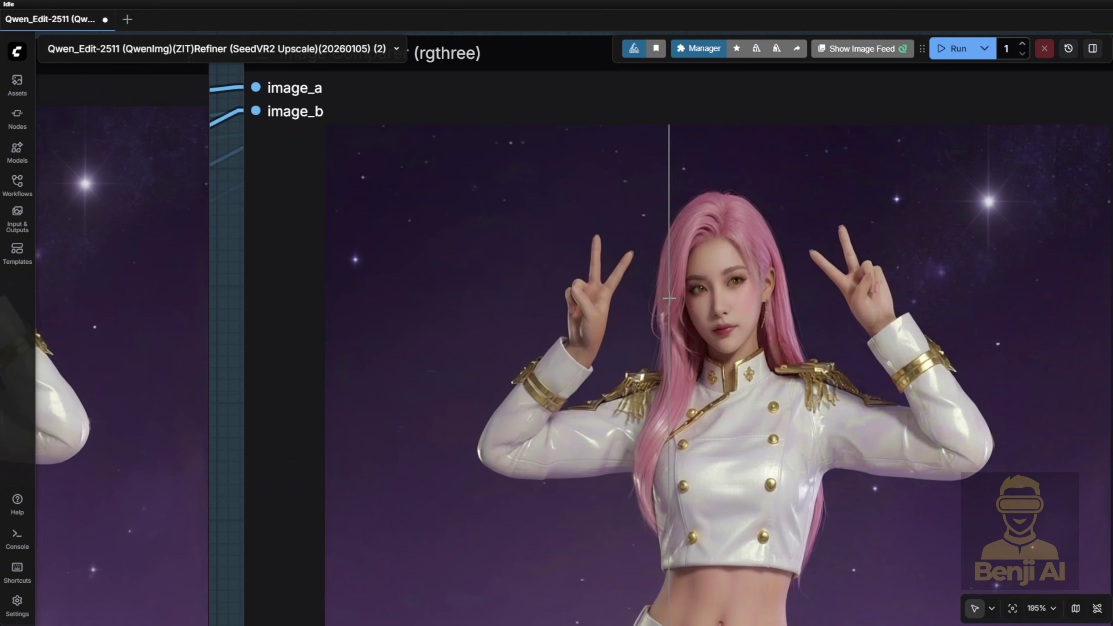
pyautogui.scroll(4, 764, 307)
pyautogui.scroll(2, 765, 309)
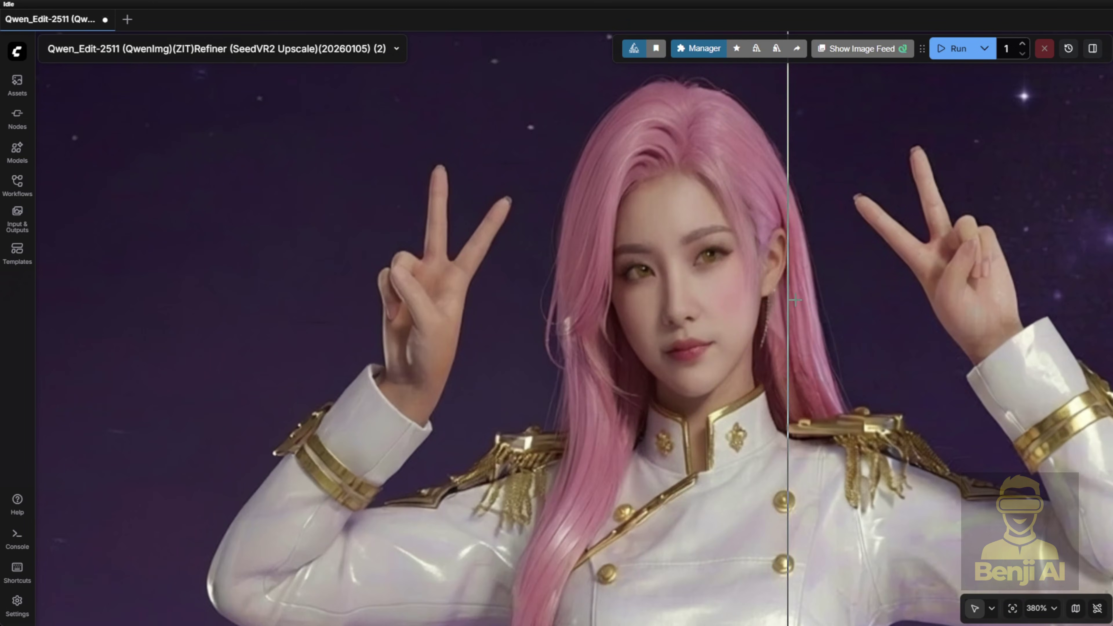
pyautogui.scroll(-2, 705, 288)
pyautogui.scroll(-3, 705, 288)
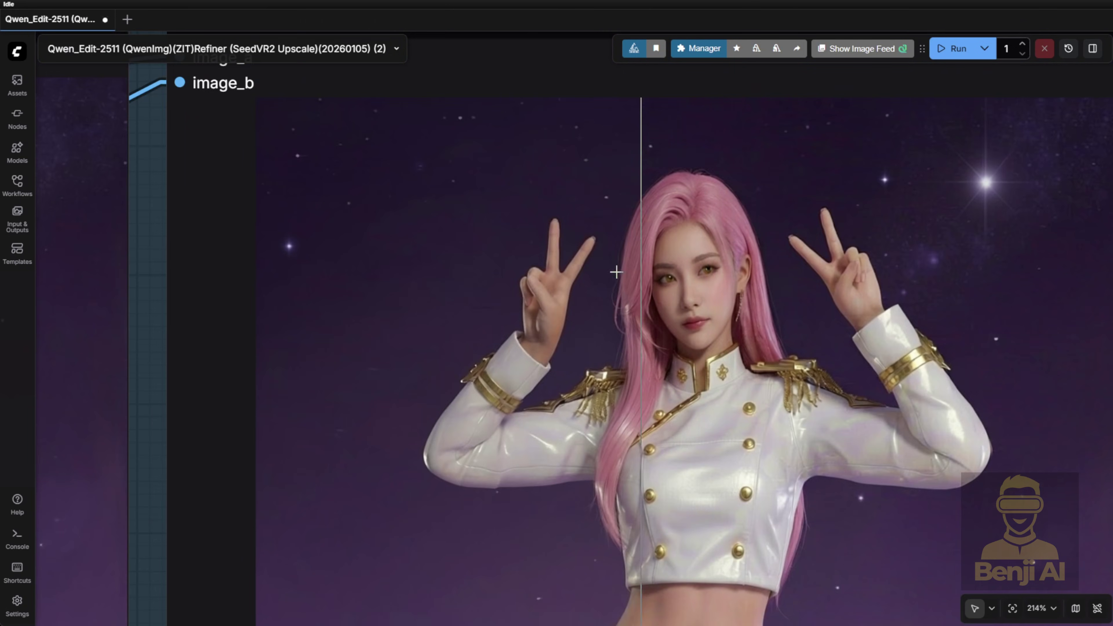
# Step: Set the denoise of the ZIT - Sampling KSampler to 0.45 and run the workflow
pyautogui.scroll(-4, 722, 290)
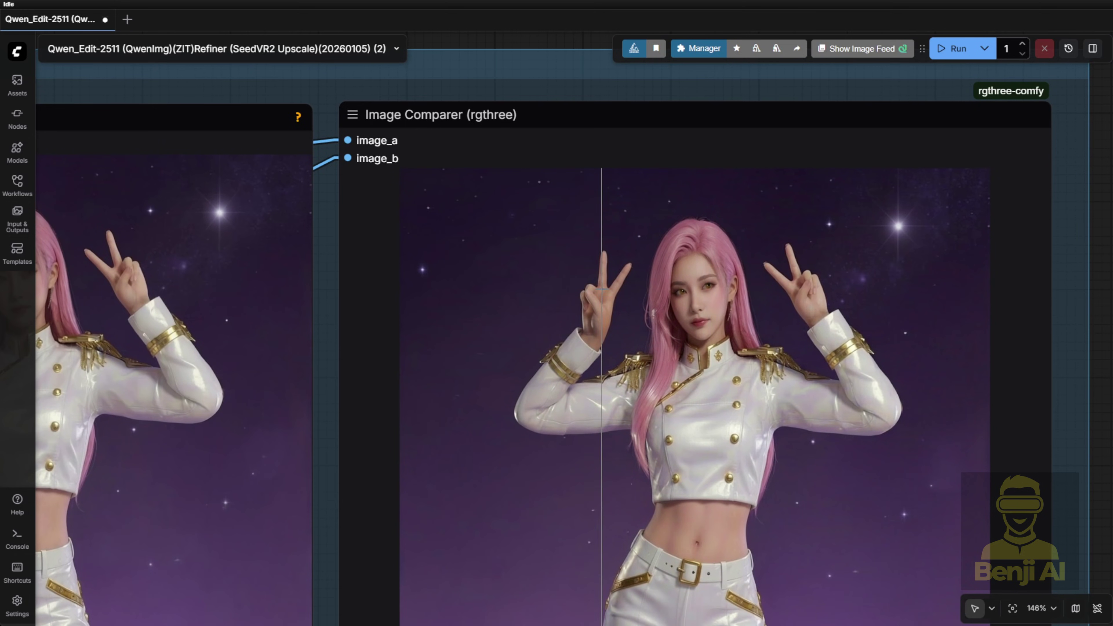
pyautogui.scroll(3, 604, 302)
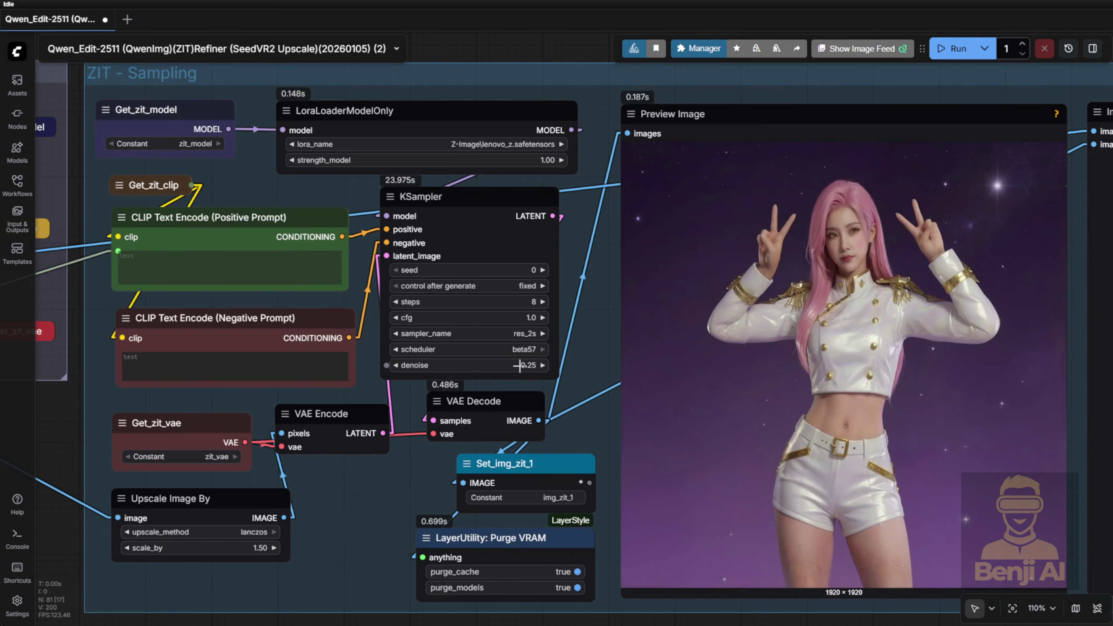
pyautogui.click(531, 365)
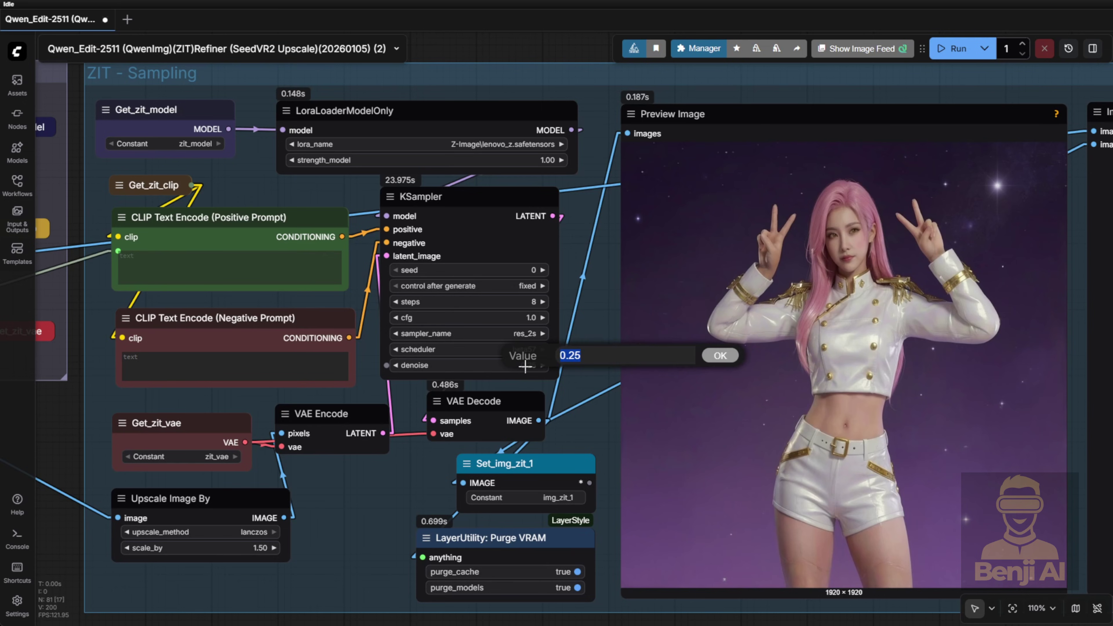
pyautogui.write('0.45')
pyautogui.press('Return')
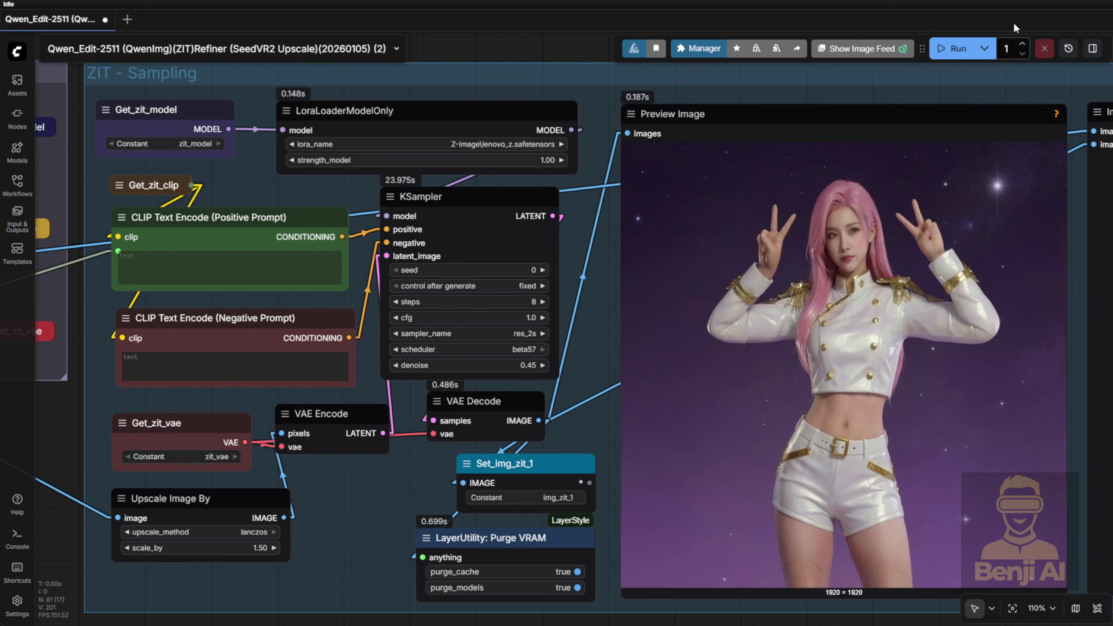
pyautogui.click(955, 48)
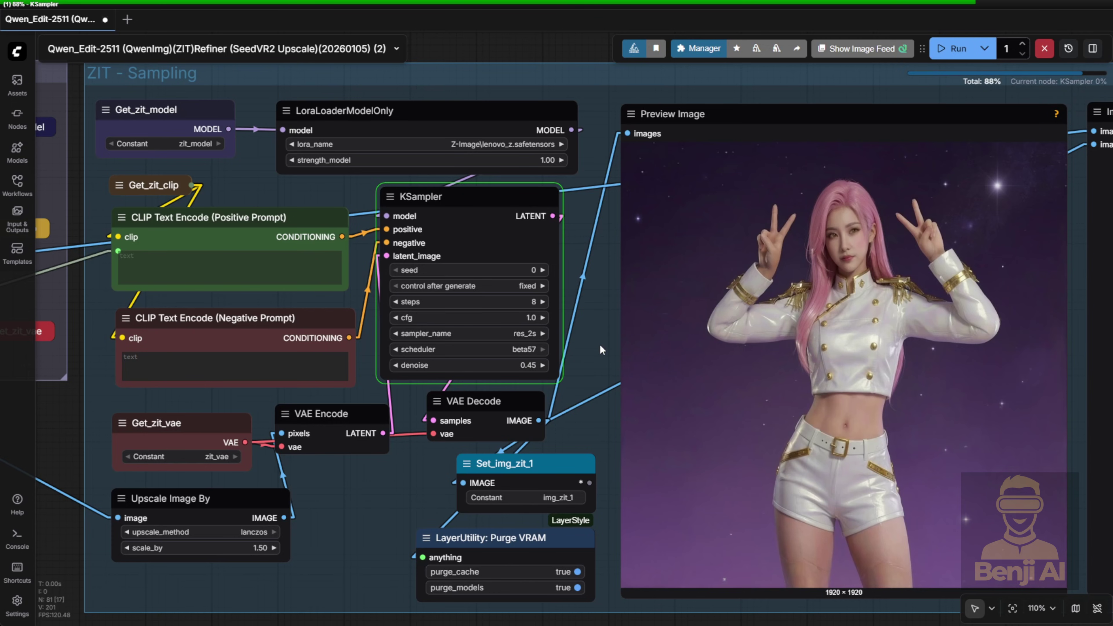
# Step: Compare the newly refined pink-haired character with the earlier version in the ZIT - Sampling Image Comparer, close up on face and hands
pyautogui.scroll(-4, 600, 347)
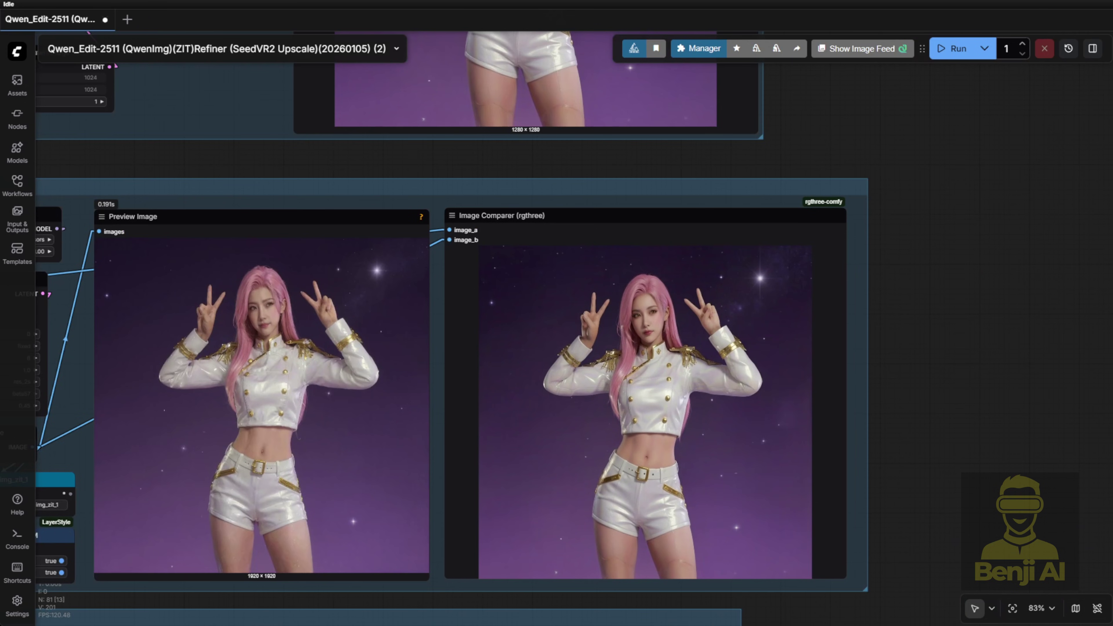
pyautogui.moveTo(434, 397); pyautogui.dragTo(788, 387)
pyautogui.scroll(4, 443, 420)
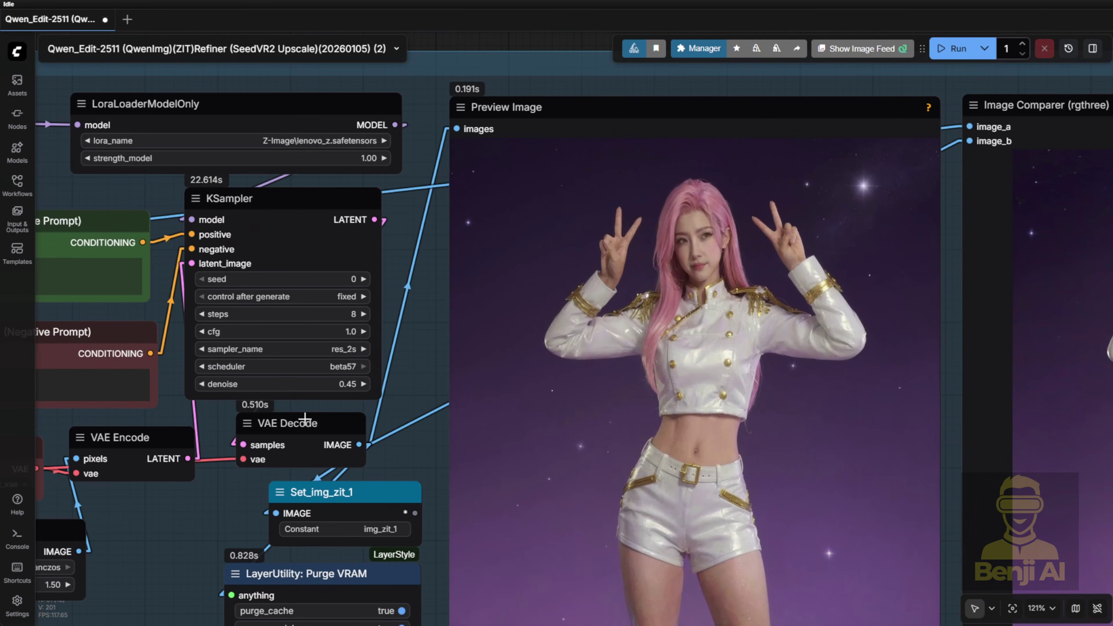
pyautogui.moveTo(1009, 298); pyautogui.dragTo(551, 325)
pyautogui.scroll(-3, 388, 341)
pyautogui.scroll(10, 574, 269)
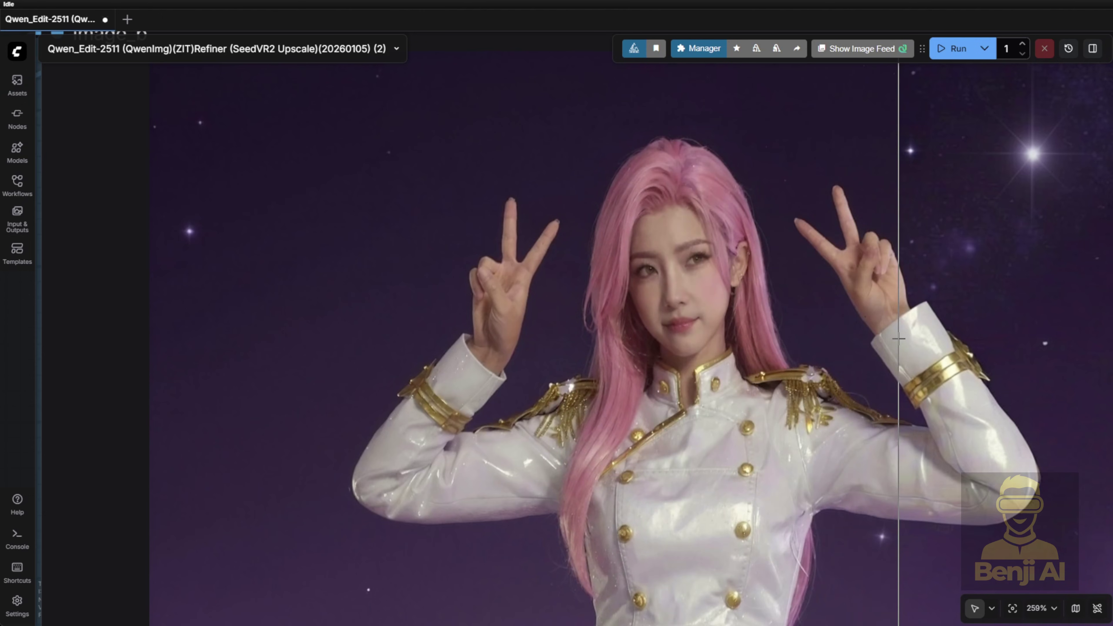
pyautogui.scroll(-2, 899, 341)
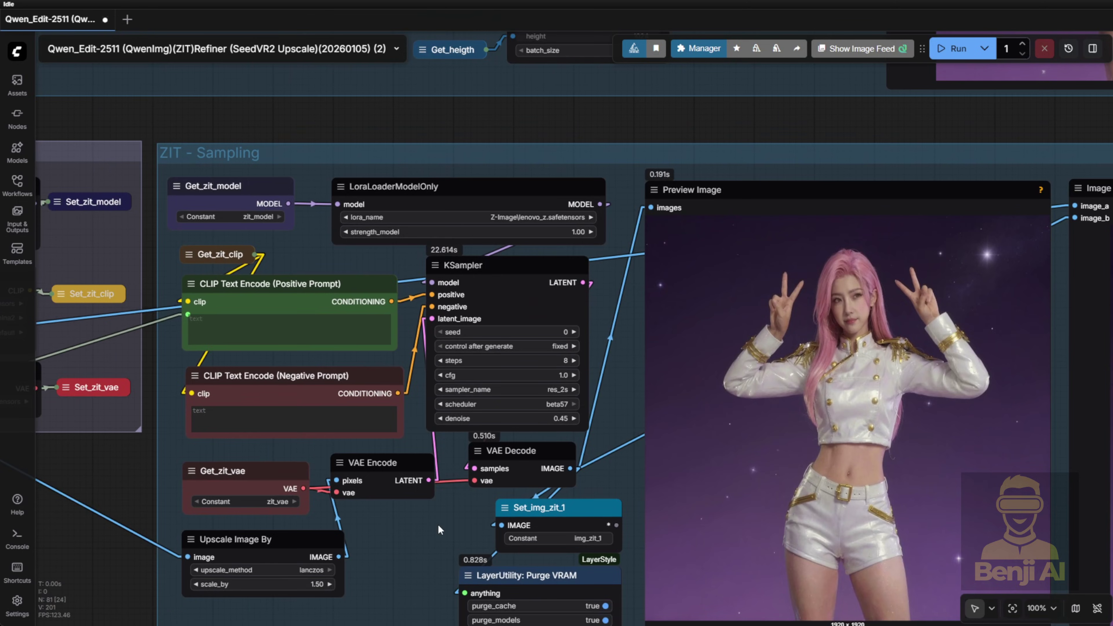
pyautogui.moveTo(420, 532); pyautogui.dragTo(396, 469)
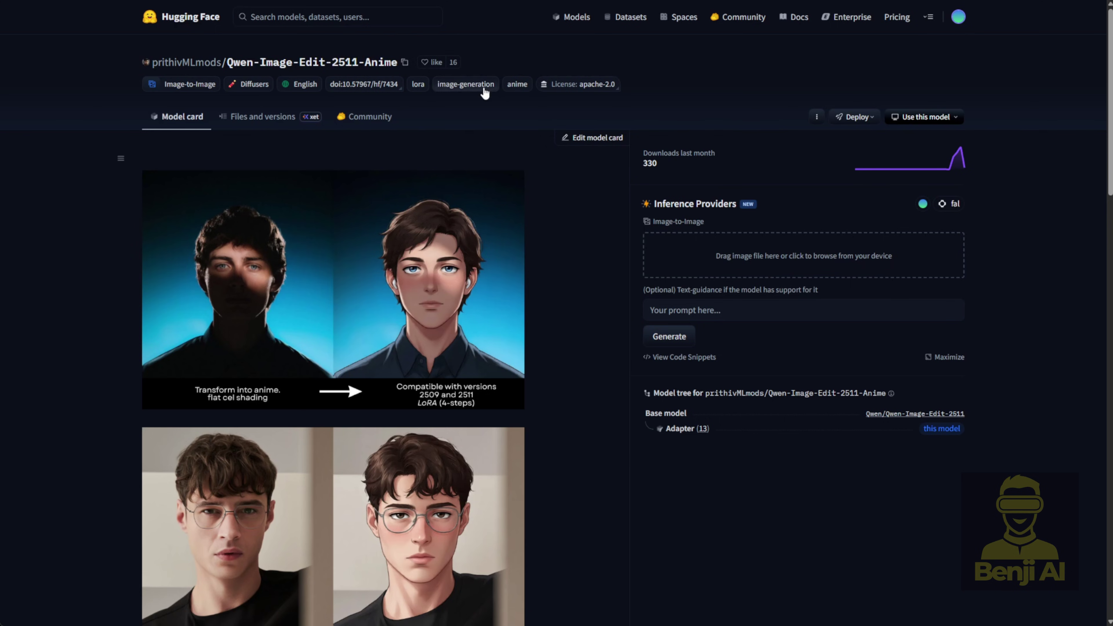
# Step: Enable the bypassed Qwen-Image-Edit-2511-Anime LoRA loader in Sampling 1 and put "anime-style flat cel-shading" at the start of the positive prompt
pyautogui.scroll(-15, 493, 357)
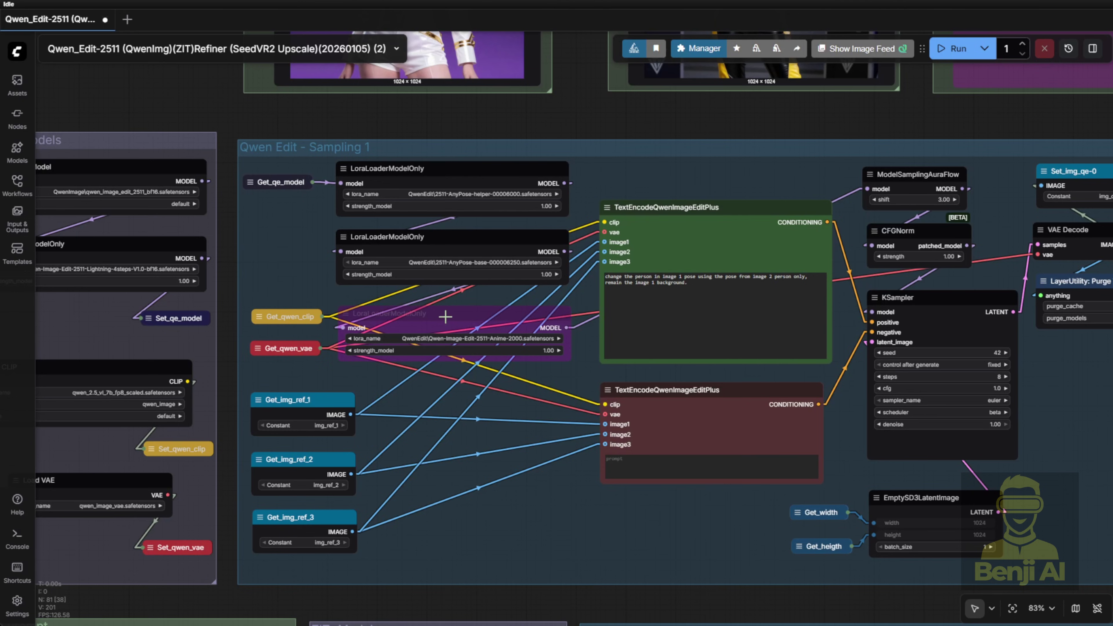
pyautogui.scroll(3, 451, 324)
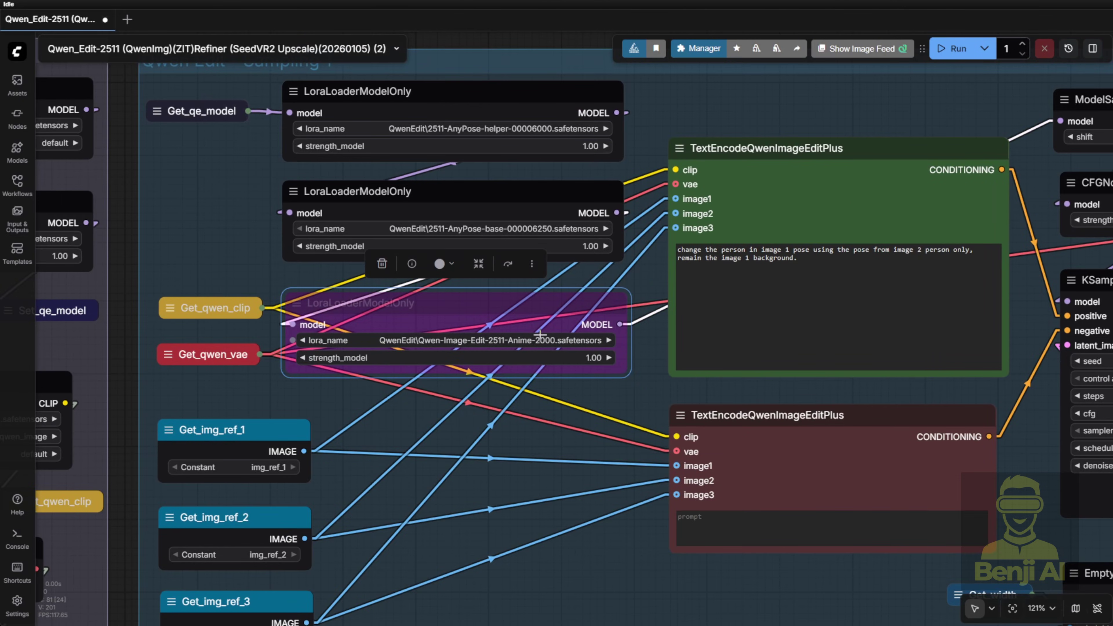
pyautogui.click(508, 270)
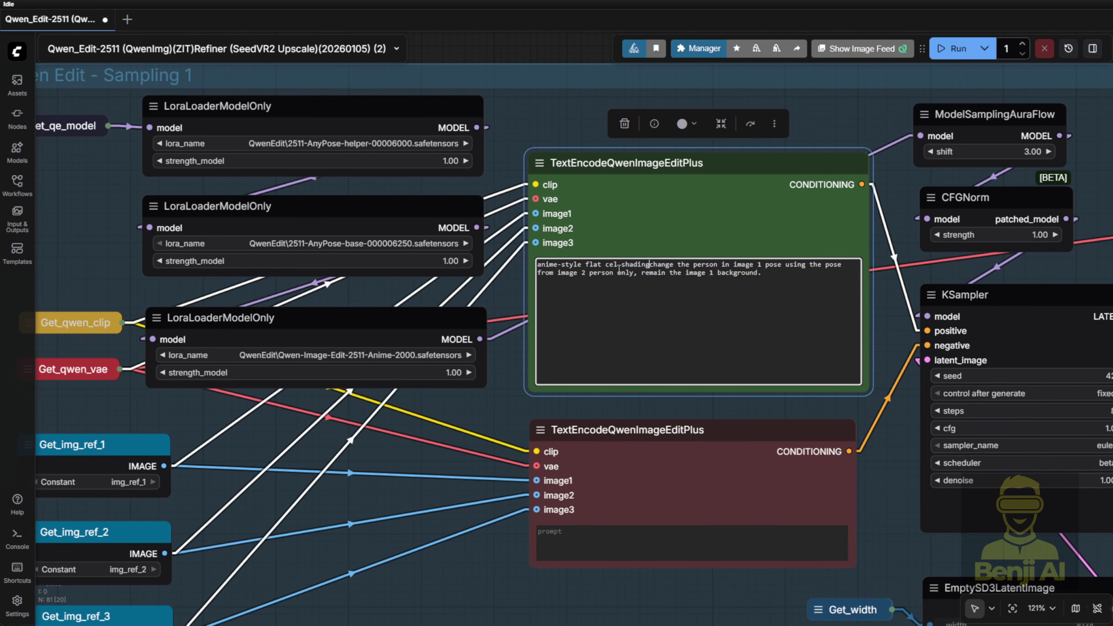
pyautogui.scroll(3, 636, 276)
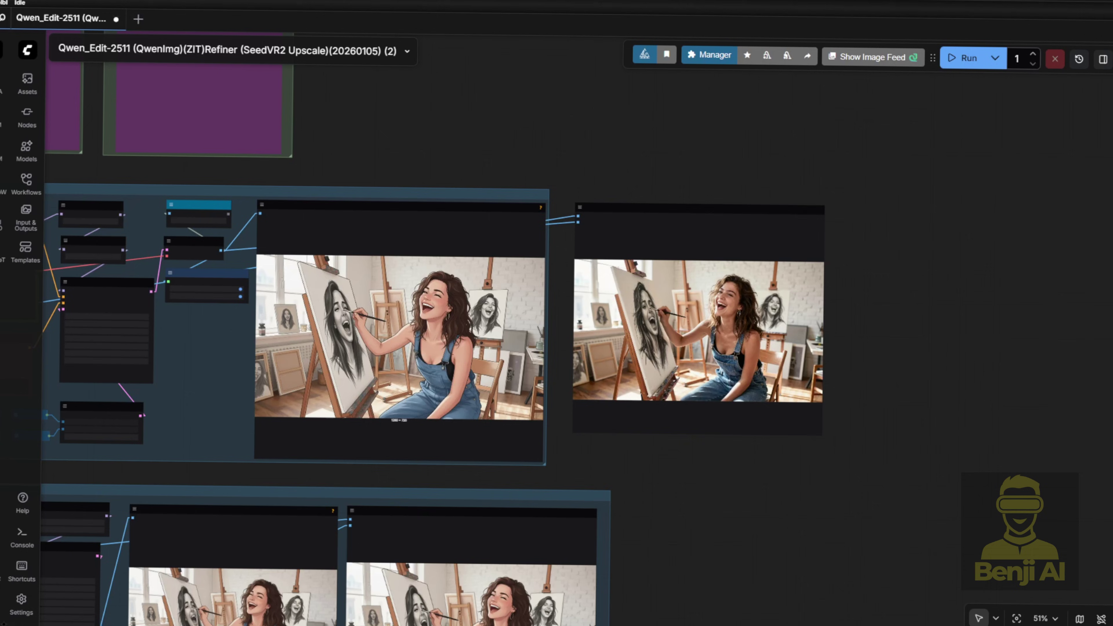
# Step: Examine the anime-style output of the laughing painter in Sampling 1 and compare it with the original photo in the adjacent comparer
pyautogui.moveTo(569, 143); pyautogui.dragTo(1008, 151)
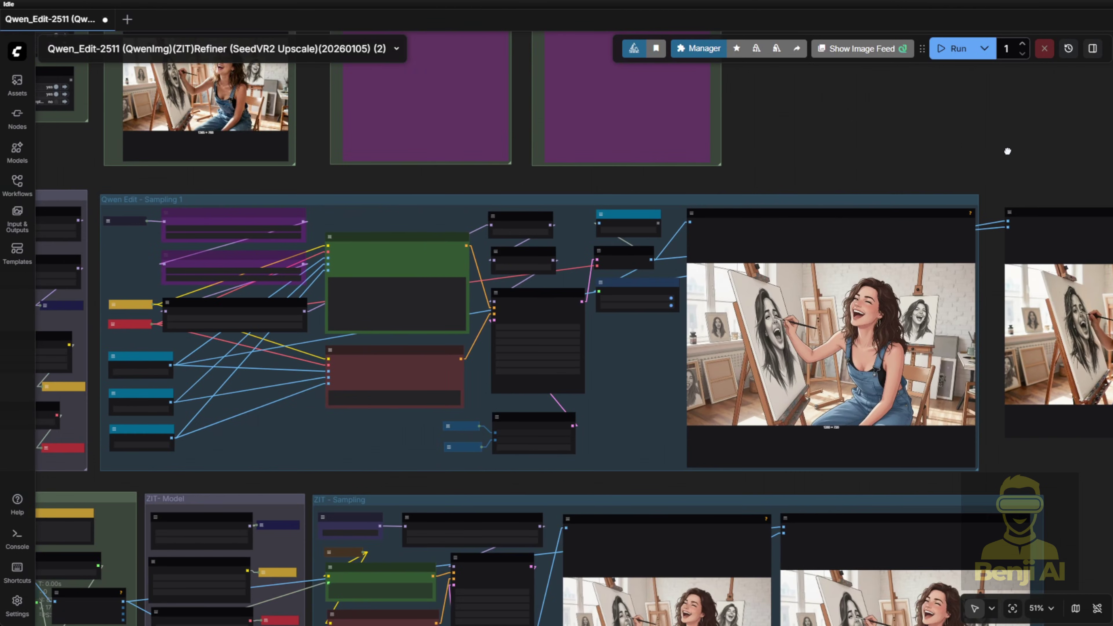
pyautogui.moveTo(919, 132); pyautogui.dragTo(976, 400)
pyautogui.scroll(5, 368, 369)
pyautogui.moveTo(368, 369); pyautogui.dragTo(497, 88)
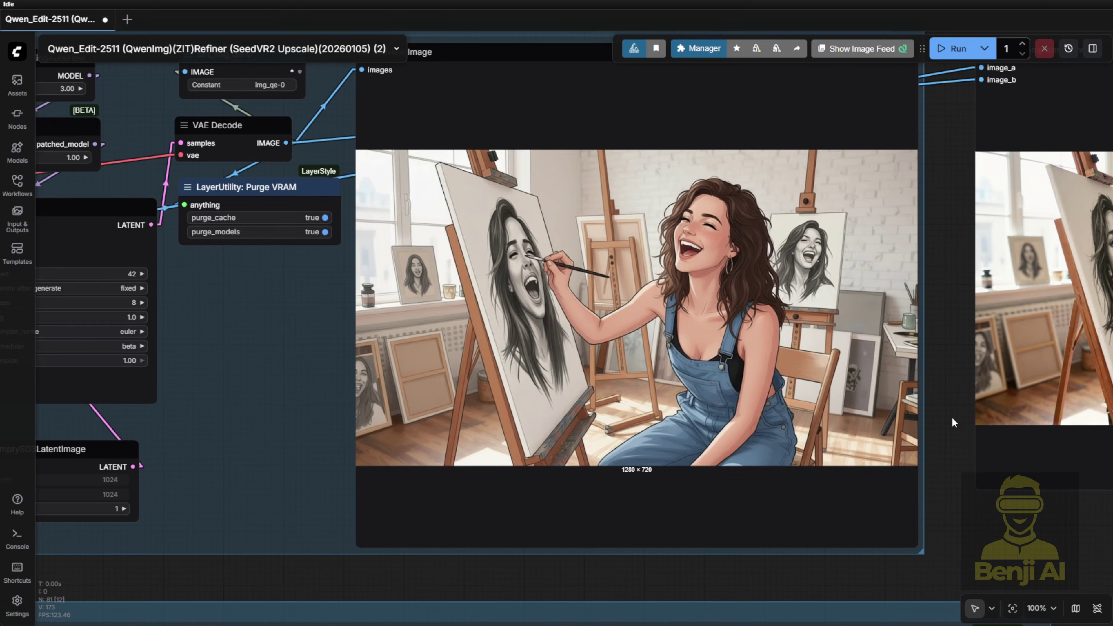
pyautogui.moveTo(954, 422); pyautogui.dragTo(134, 497)
pyautogui.scroll(3, 134, 497)
pyautogui.scroll(2, 140, 401)
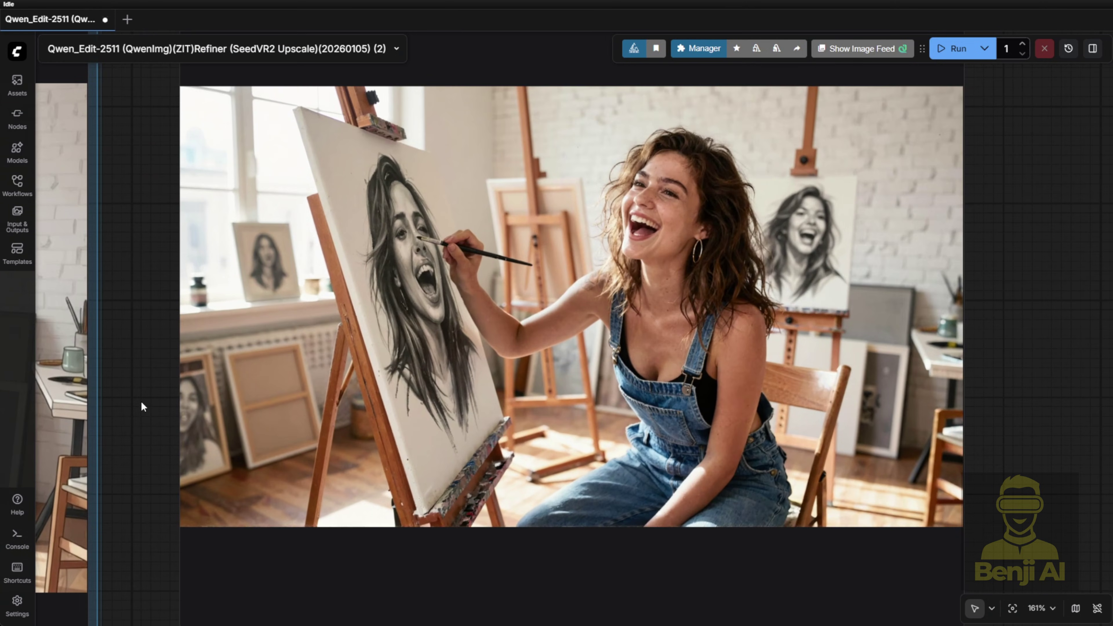
pyautogui.moveTo(149, 354); pyautogui.dragTo(90, 372)
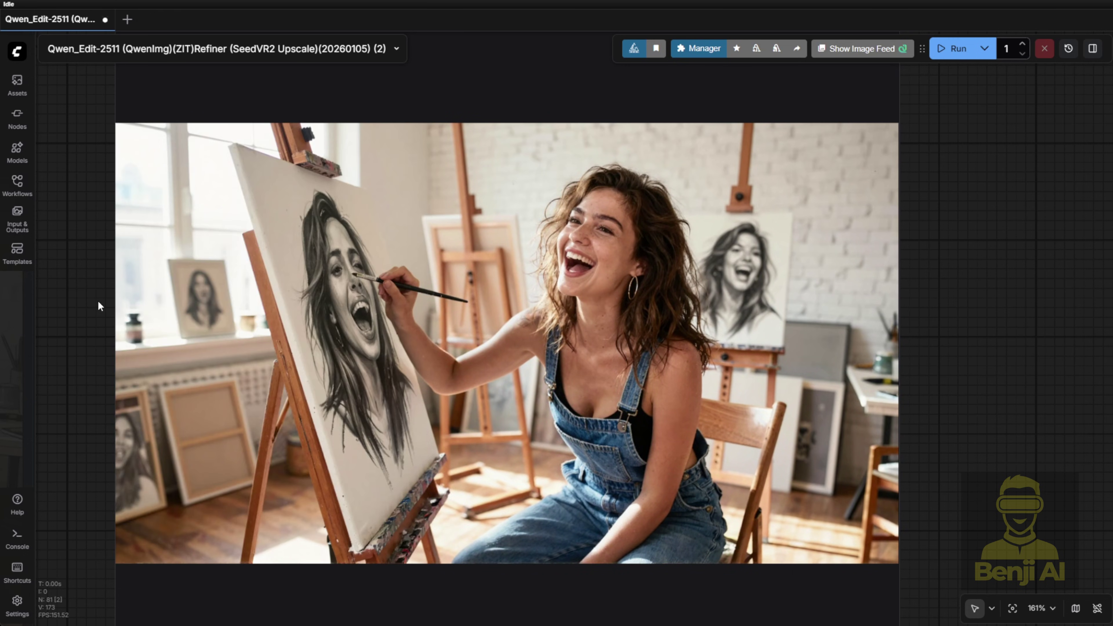
# Step: Examine the ZIT - Sampling group with its anime LoRA and compare the refined anime painter image in the Image Comparer
pyautogui.scroll(-3, 114, 309)
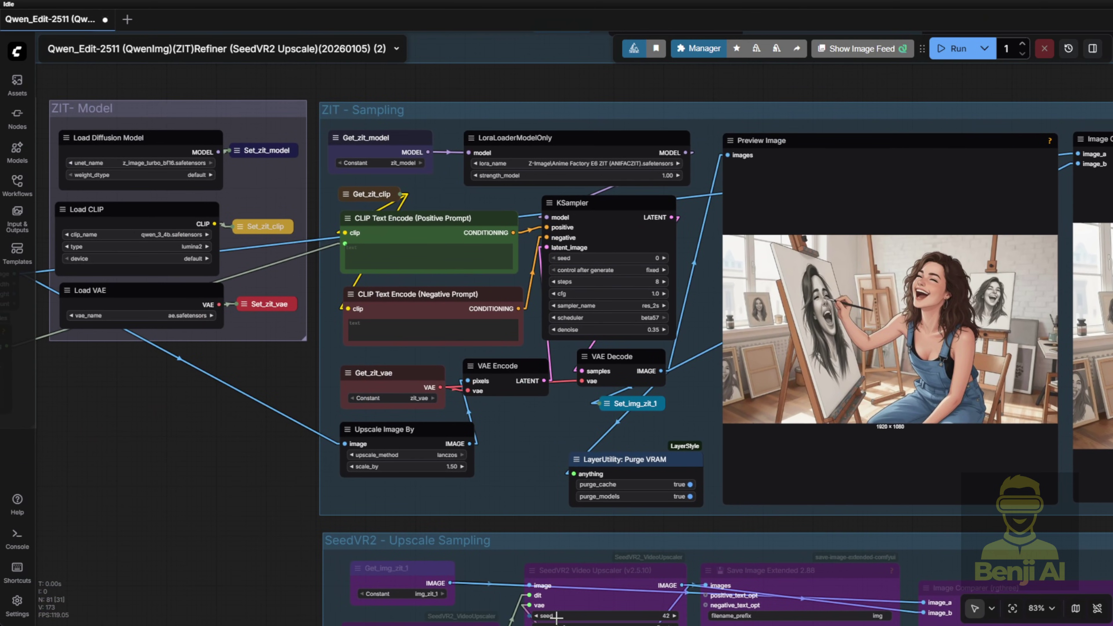
pyautogui.moveTo(844, 523); pyautogui.dragTo(431, 607)
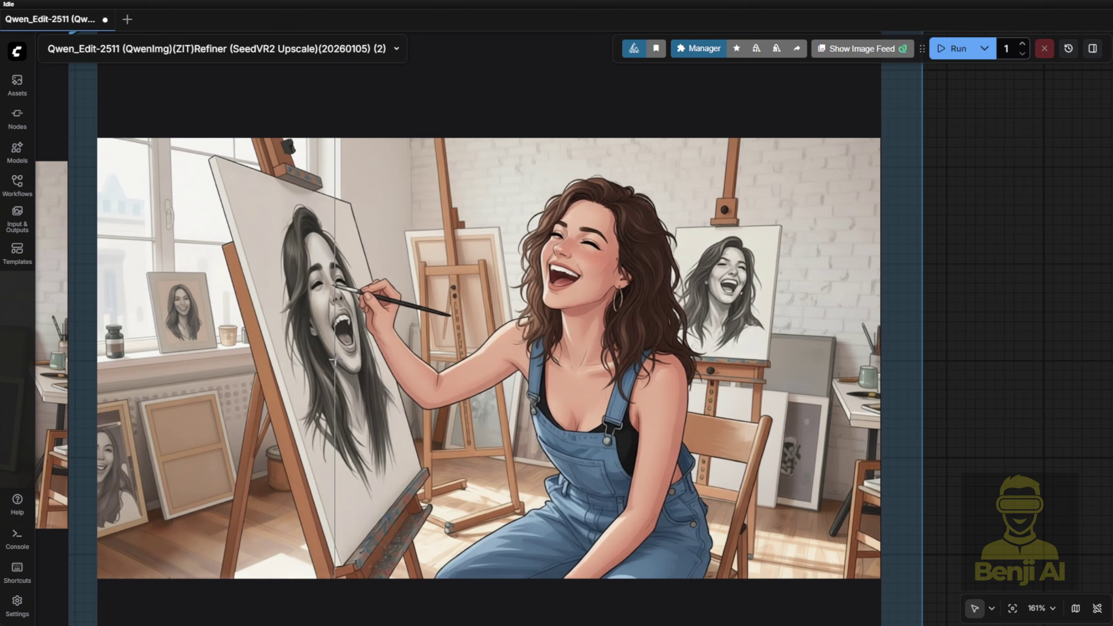
pyautogui.scroll(3, 478, 332)
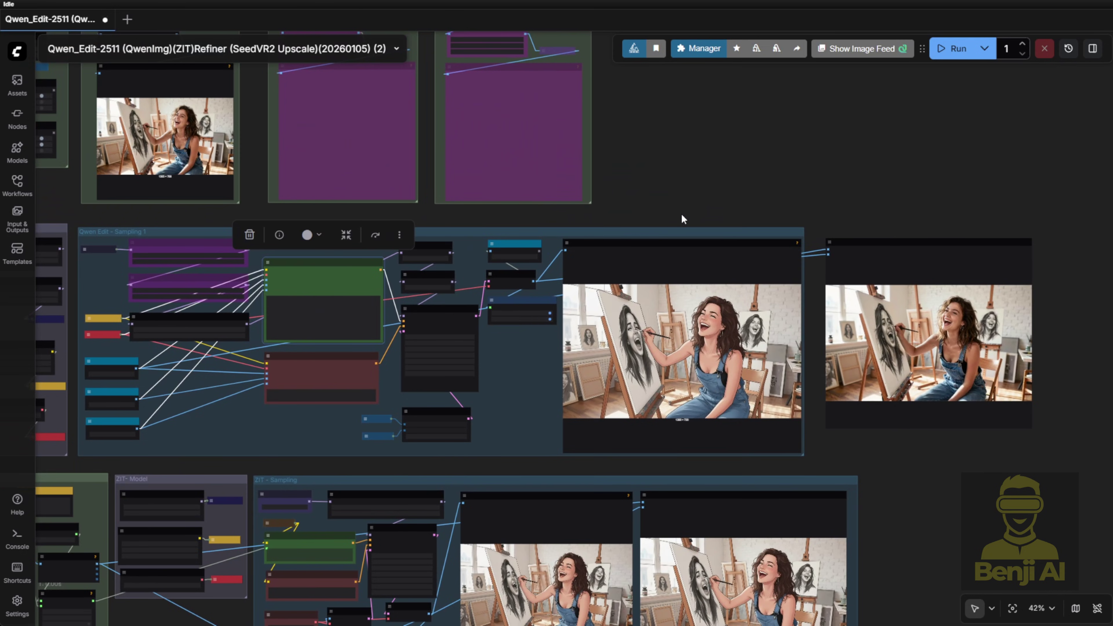
pyautogui.click(757, 173)
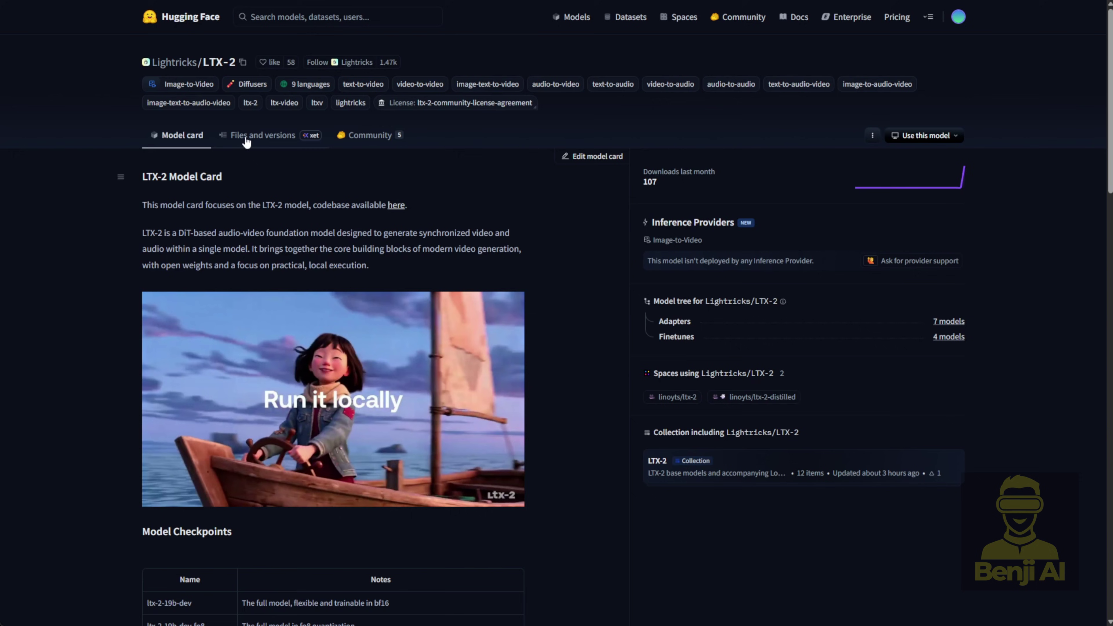
# Step: Review the Lightricks/LTX-2 model card on Hugging Face down to its Model Checkpoints table
pyautogui.scroll(-5, 280, 193)
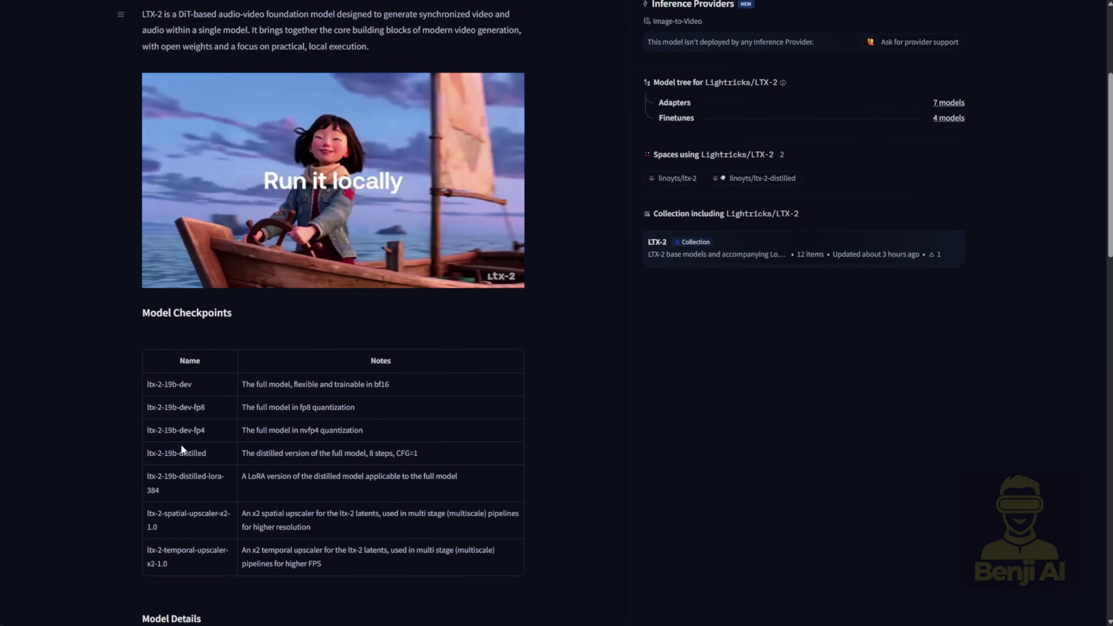